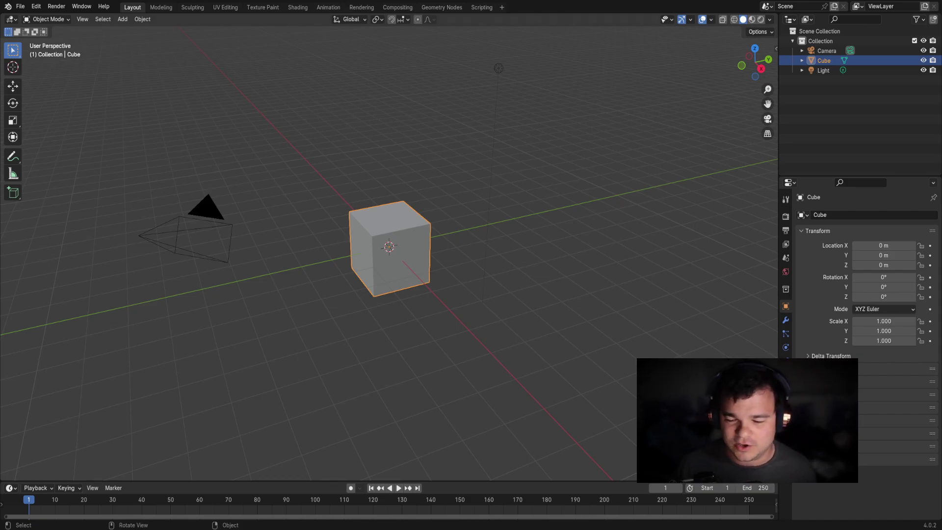
- Delete the default Camera, Cube and Light objects from the Outliner
{"action": "left_click", "coordinate": [829, 51]}
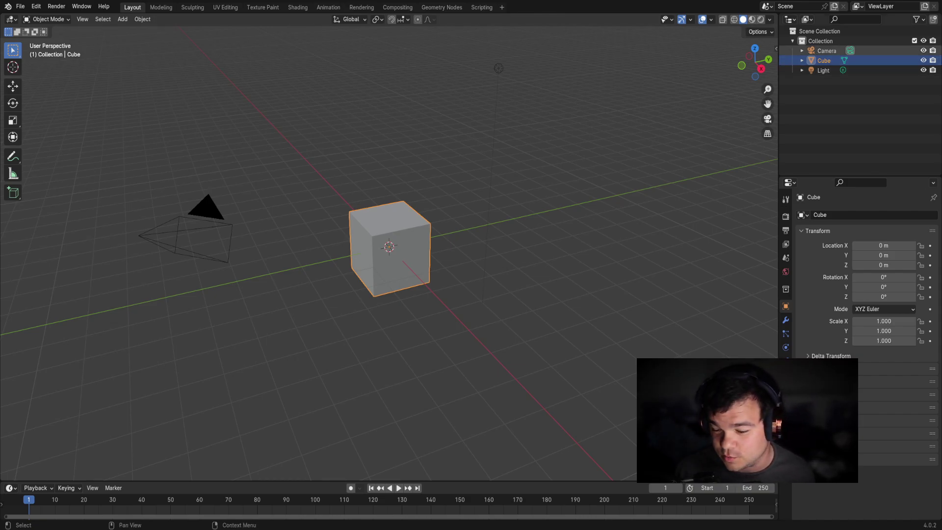
{"action": "right_click", "coordinate": [826, 54]}
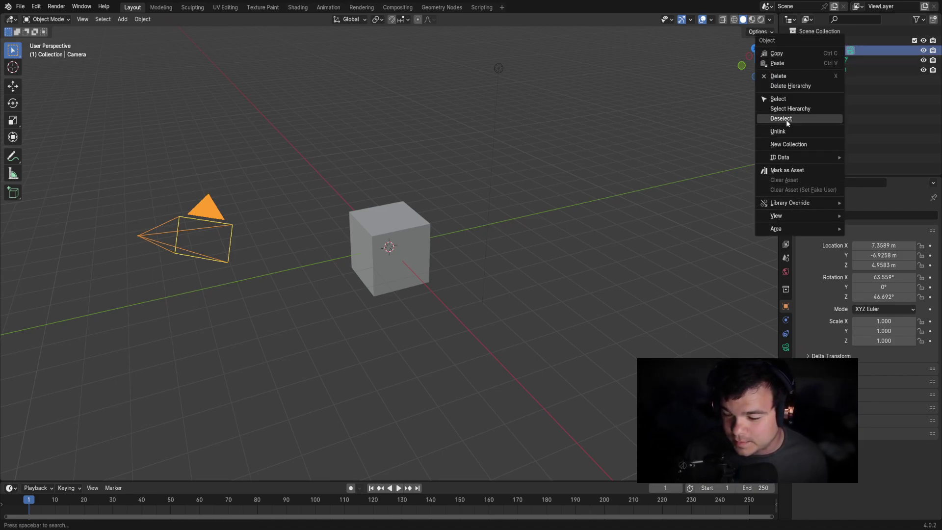
{"action": "left_click", "coordinate": [782, 77]}
{"action": "left_click", "coordinate": [826, 51]}
{"action": "right_click", "coordinate": [826, 52]}
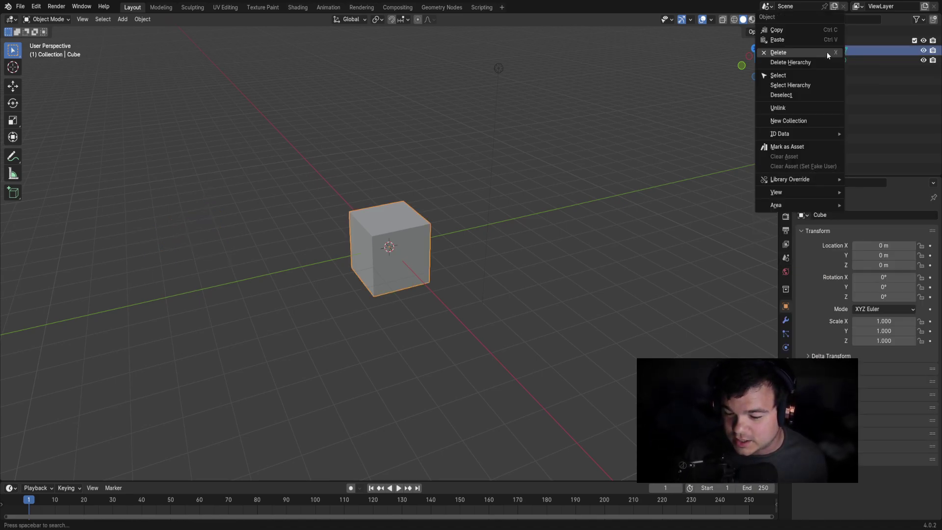
{"action": "left_click", "coordinate": [791, 53]}
{"action": "left_click", "coordinate": [817, 53]}
{"action": "right_click", "coordinate": [820, 52]}
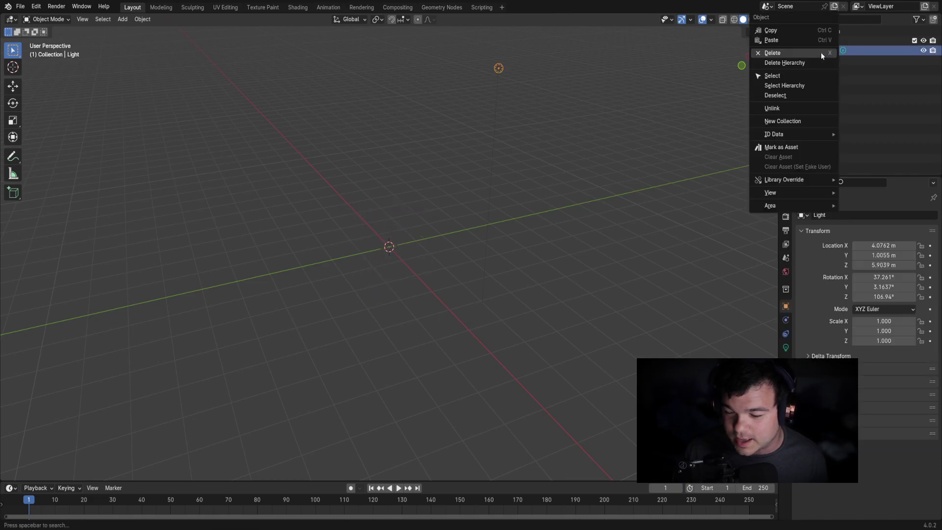
{"action": "left_click", "coordinate": [785, 53]}
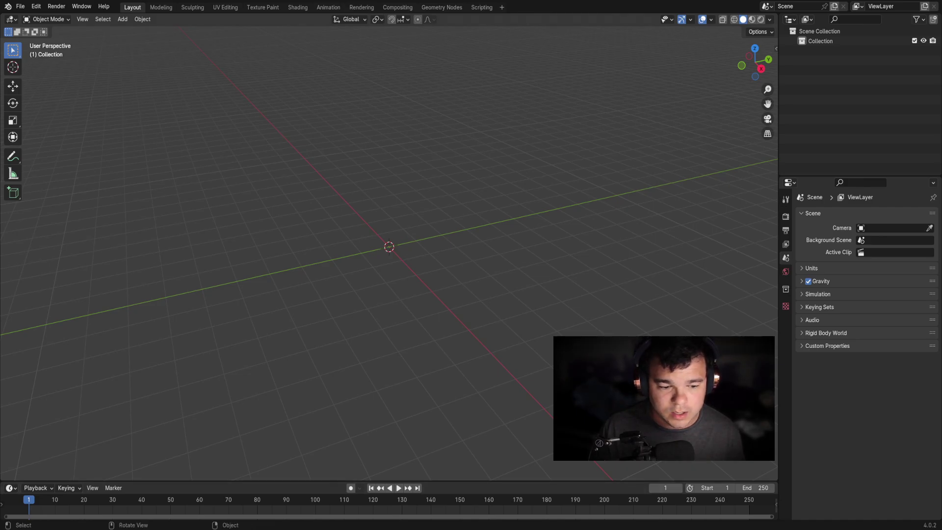
- Import the SCAR_plamegas_LP gun model as a glTF 2.0 file
{"action": "left_click", "coordinate": [20, 6]}
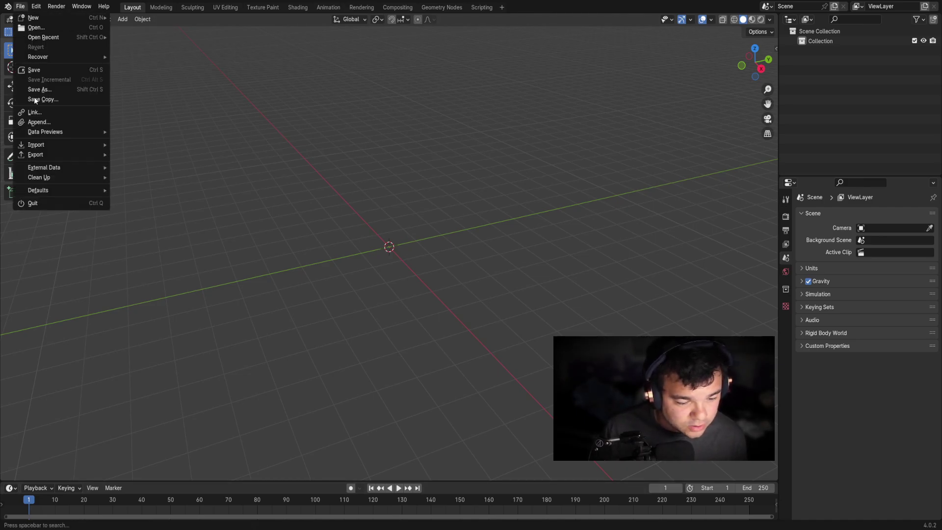
{"action": "mouse_move", "coordinate": [57, 143]}
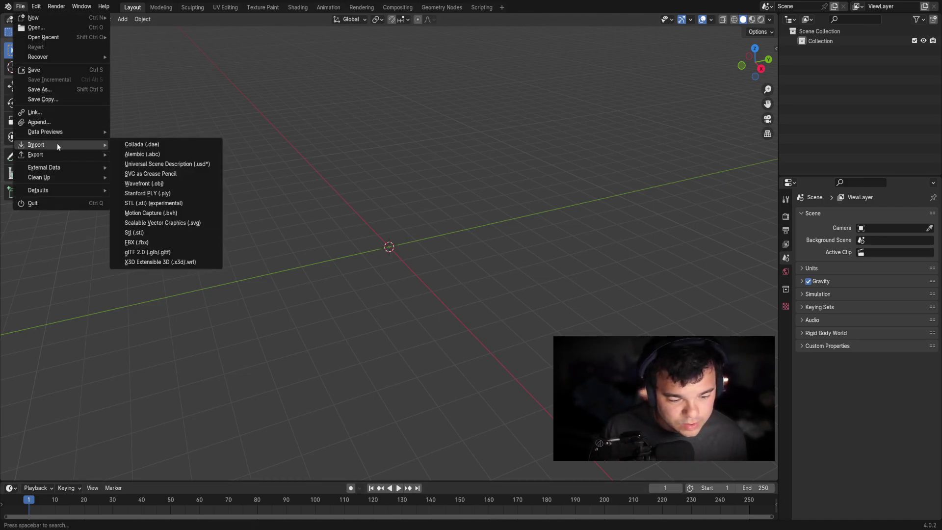
{"action": "left_click", "coordinate": [170, 252]}
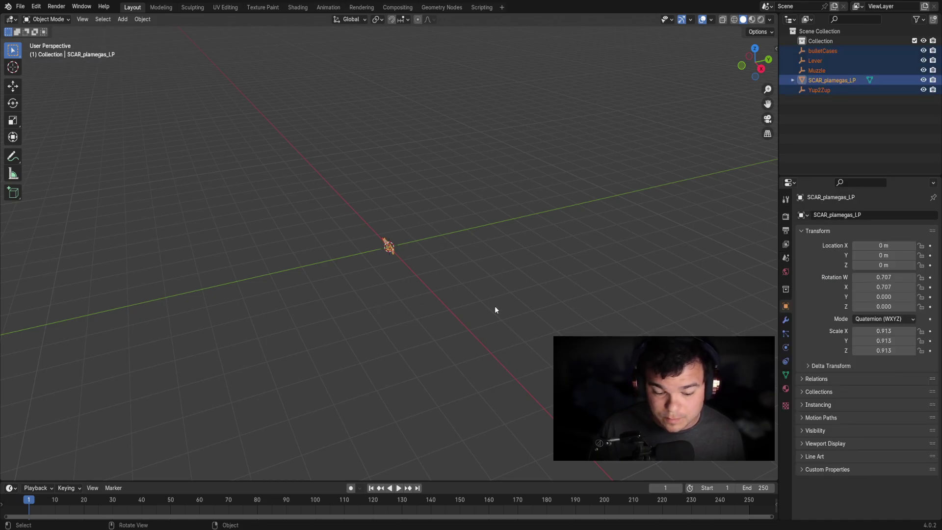
- Zoom in on the tiny SCAR model and orbit around it
{"action": "scroll", "coordinate": [419, 283], "scroll_direction": "up", "scroll_amount": 8}
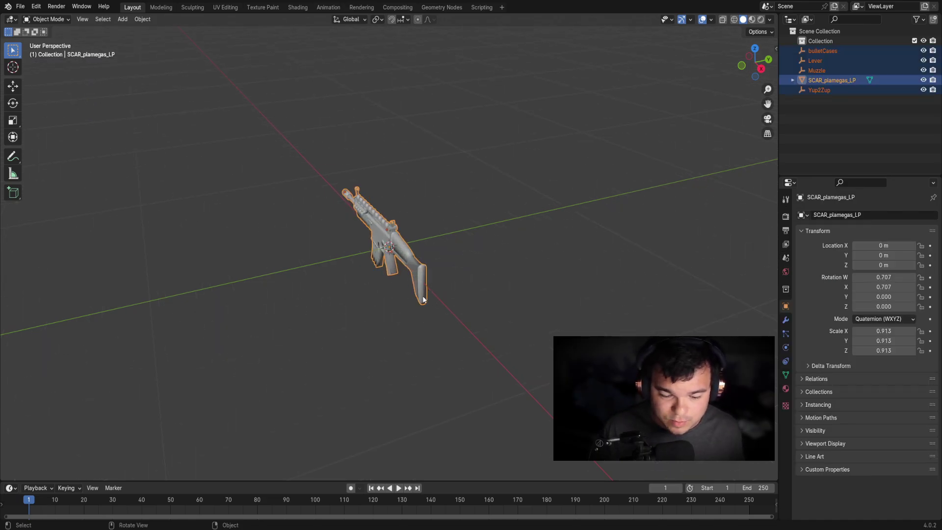
{"action": "scroll", "coordinate": [413, 287], "scroll_direction": "up", "scroll_amount": 2}
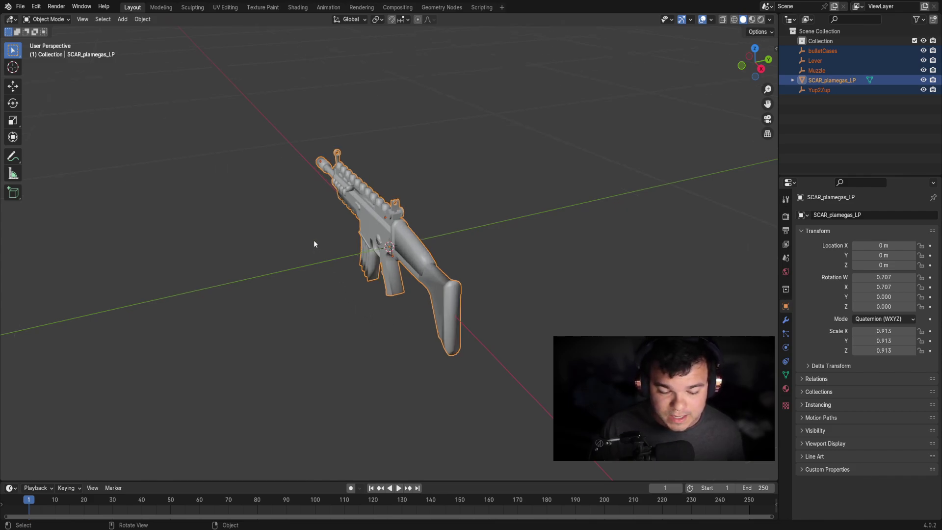
{"action": "middle_click_drag", "start_coordinate": [310, 246], "coordinate": [454, 309]}
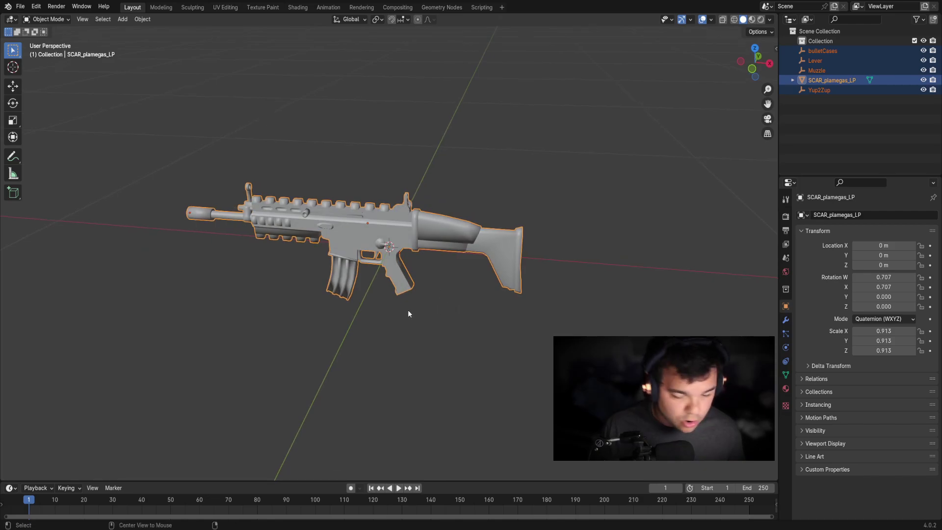
- Compare side and front orthographic views, settling on Front Orthographic
{"action": "key", "text": "KP_3"}
{"action": "key", "text": "KP_1"}
{"action": "key", "text": "KP_3"}
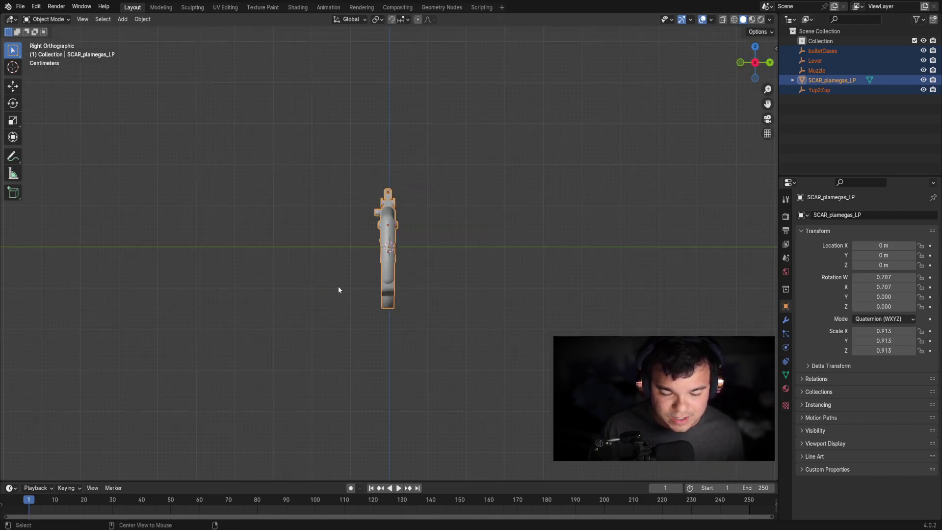
{"action": "key", "text": "KP_1"}
{"action": "key", "text": "KP_3"}
{"action": "key", "text": "KP_1"}
{"action": "key", "text": "KP_3"}
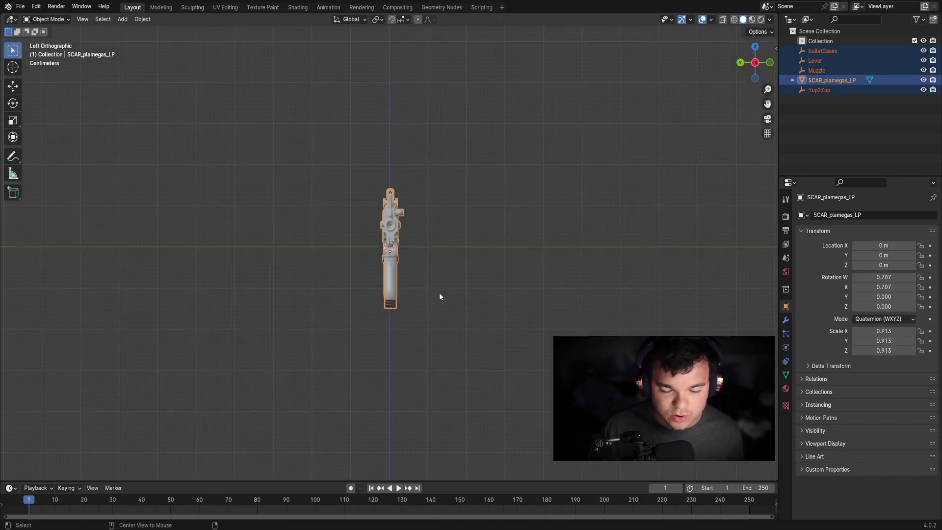
{"action": "key", "text": "KP_1"}
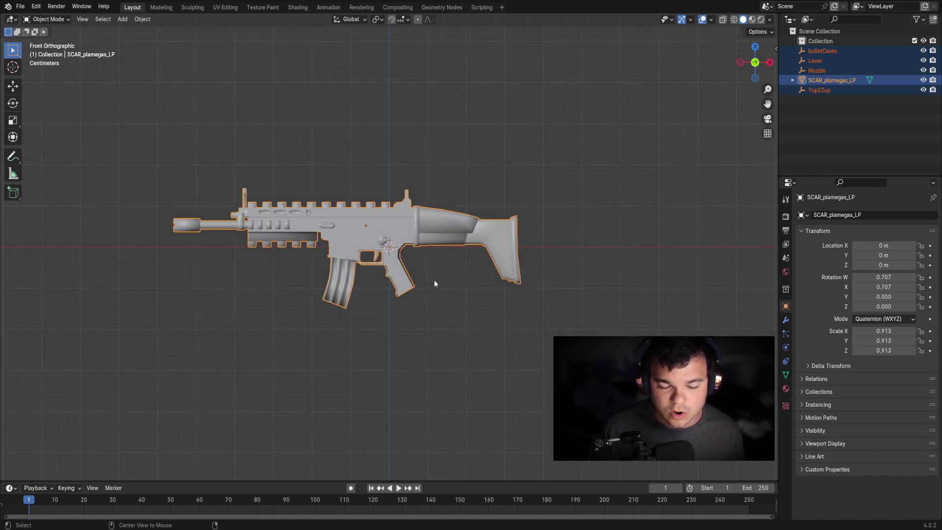
{"action": "key", "text": "KP_3"}
{"action": "key", "text": "KP_1"}
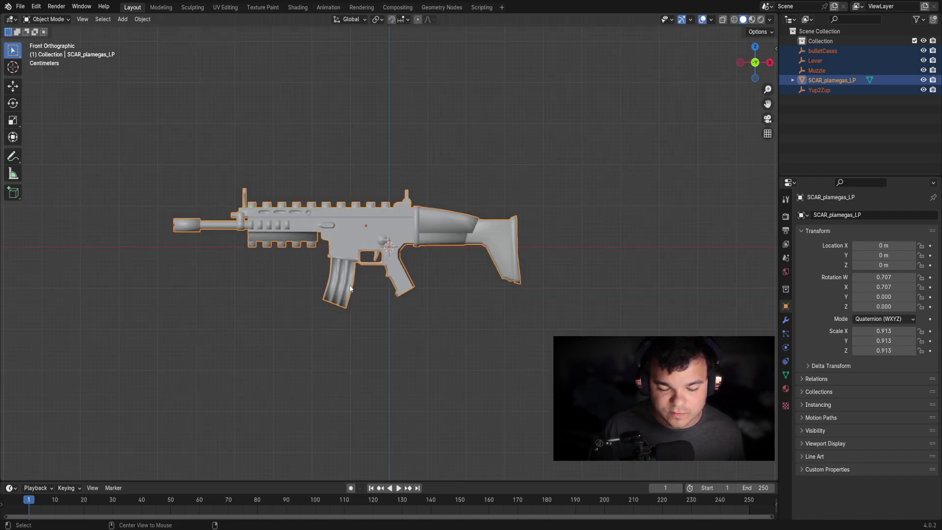
{"action": "key", "text": "KP_3"}
{"action": "key", "text": "KP_1"}
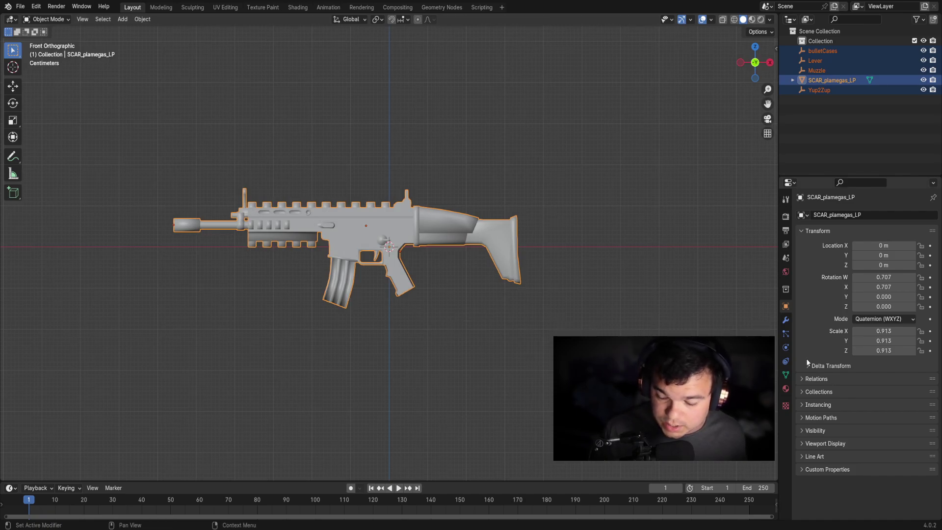
- Add a UV map to Cylinder.023, rename it 'Preview' and make it the render UV map
{"action": "left_click", "coordinate": [785, 374]}
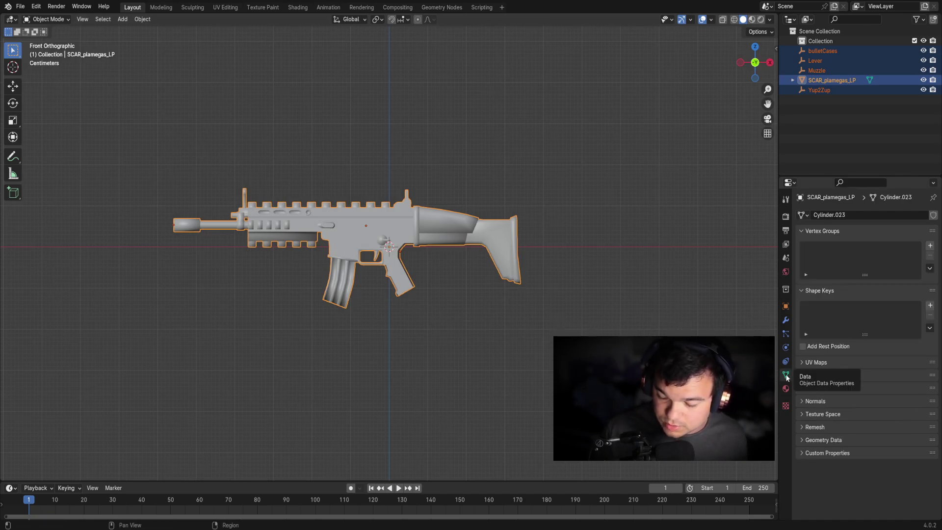
{"action": "left_click", "coordinate": [809, 362]}
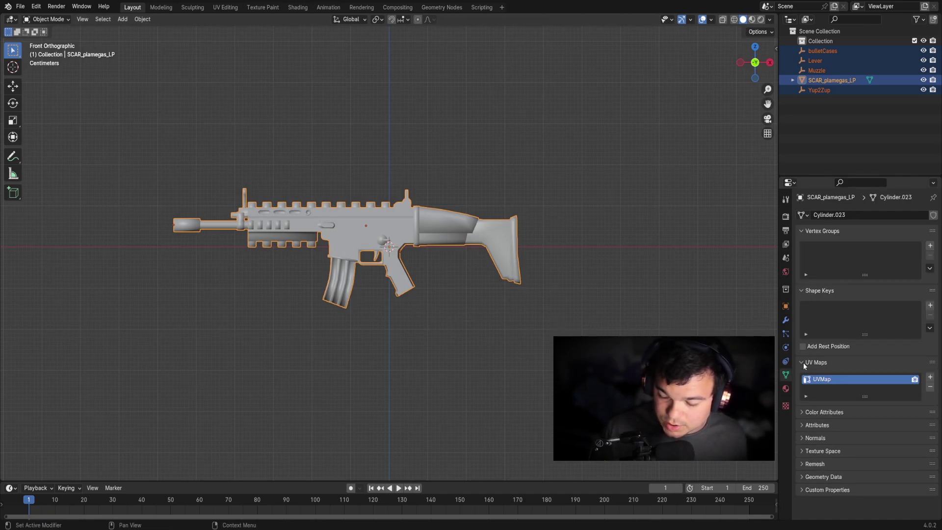
{"action": "left_click", "coordinate": [930, 378]}
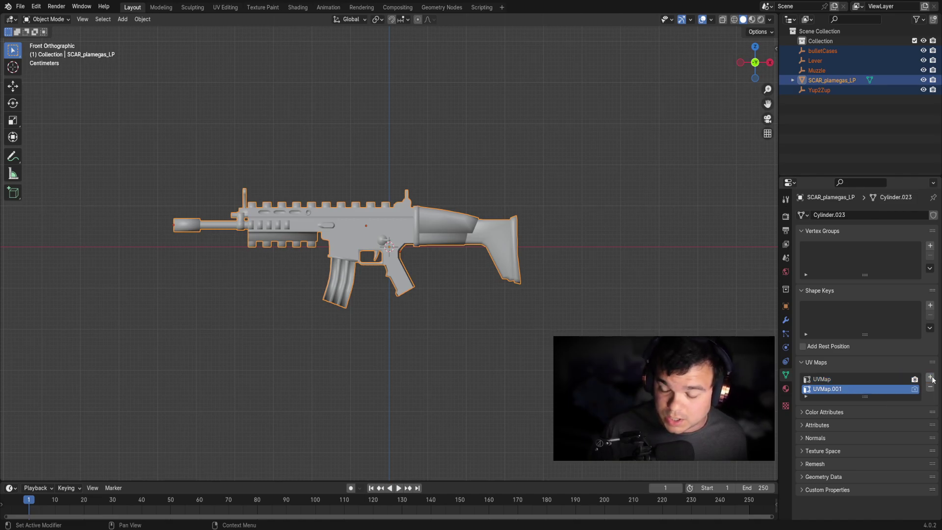
{"action": "double_click", "coordinate": [836, 391]}
{"action": "left_click", "coordinate": [846, 389]}
{"action": "key", "text": "ctrl+a"}
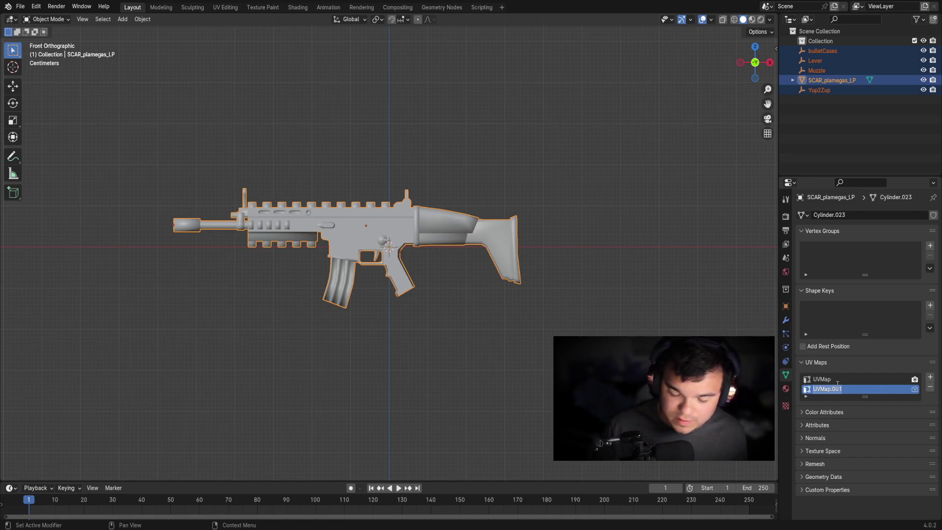
{"action": "type", "text": "Preview"}
{"action": "key", "text": "Return"}
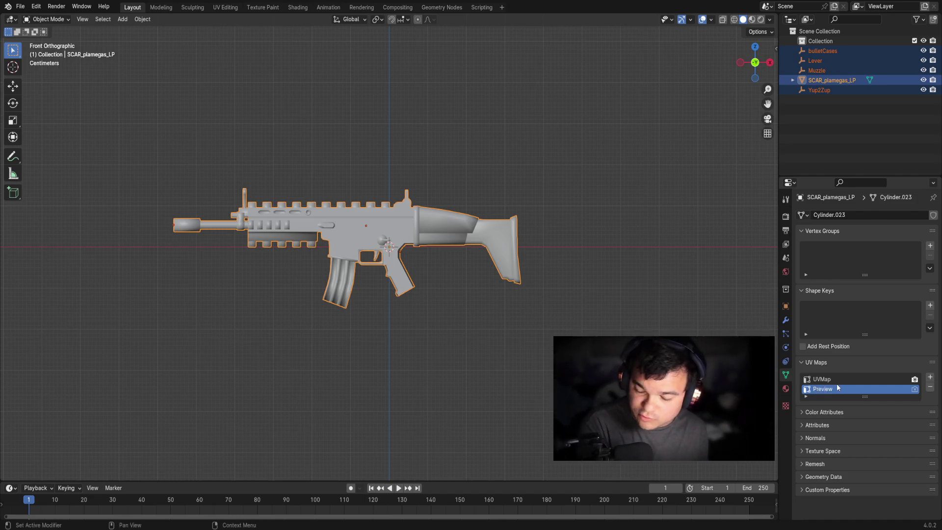
{"action": "left_click", "coordinate": [914, 388]}
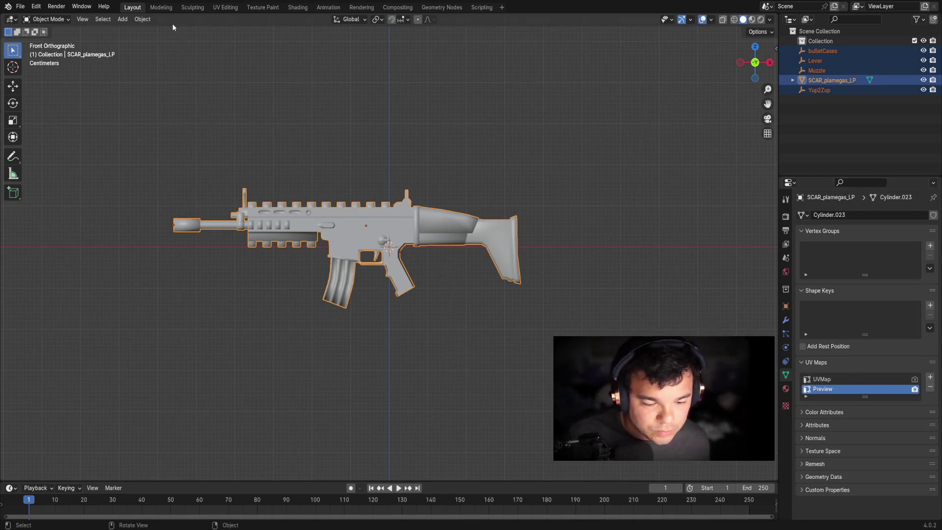
- In the UV Editing workspace, zoom in and settle on the flat front view of the gun
{"action": "left_click", "coordinate": [225, 7]}
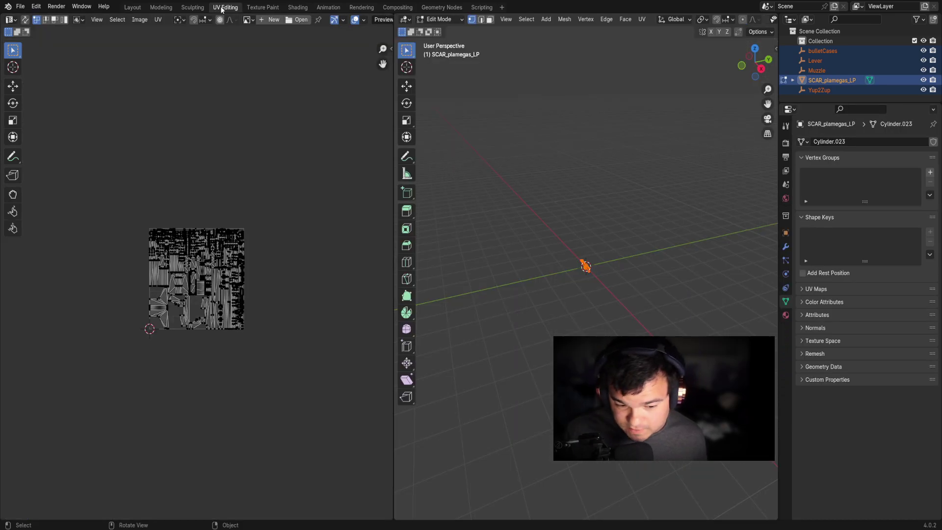
{"action": "scroll", "coordinate": [550, 279], "scroll_direction": "up", "scroll_amount": 10}
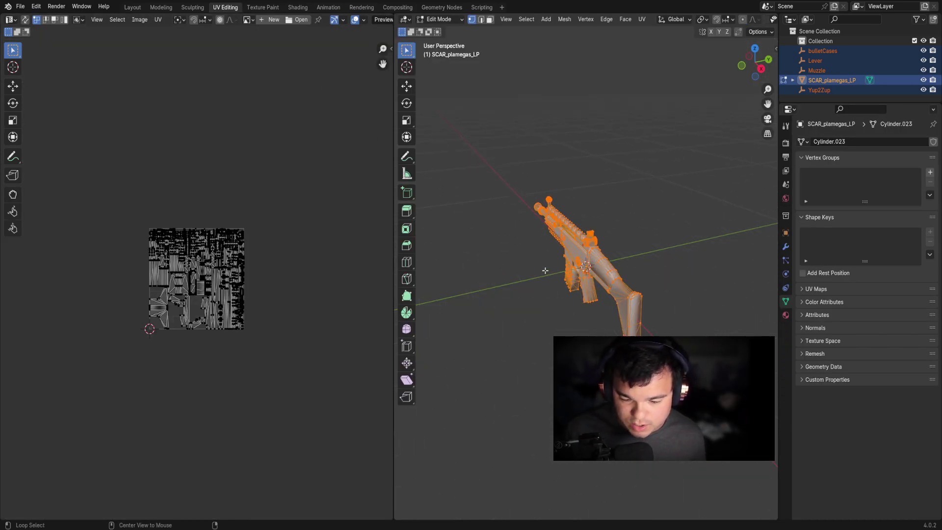
{"action": "key", "text": "KP_1"}
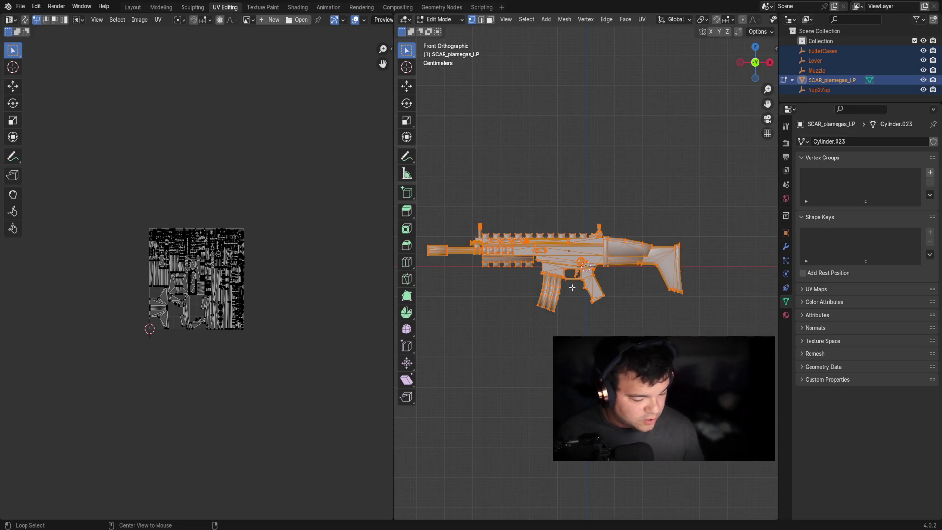
{"action": "key", "text": "KP_3"}
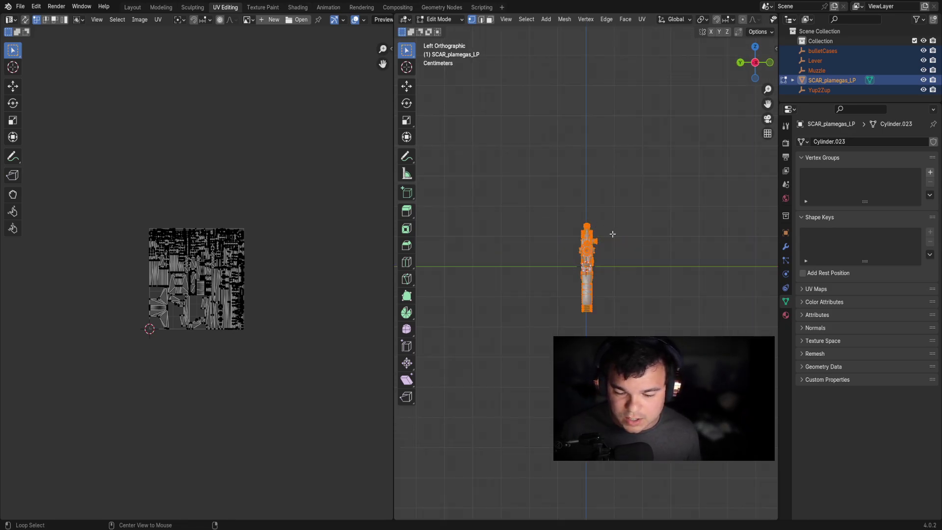
{"action": "key", "text": "KP_1"}
{"action": "key", "text": "KP_3"}
{"action": "key", "text": "KP_1"}
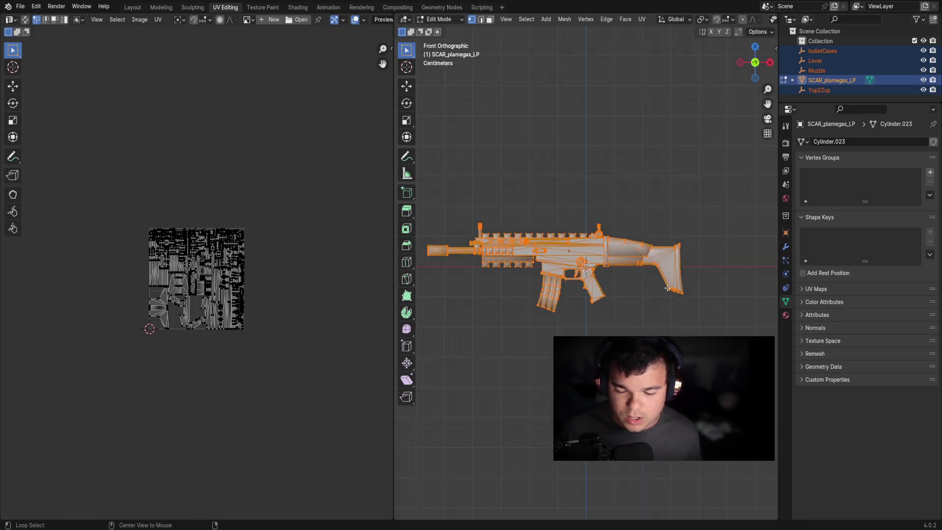
{"action": "key", "text": "KP_3"}
{"action": "key", "text": "KP_1"}
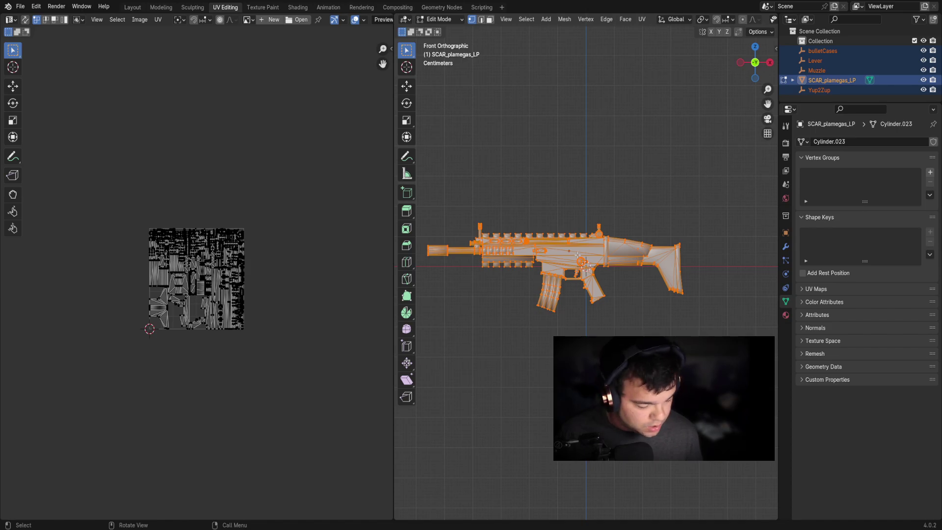
- Unwrap the gun's UVs with Project from View
{"action": "key", "text": "u"}
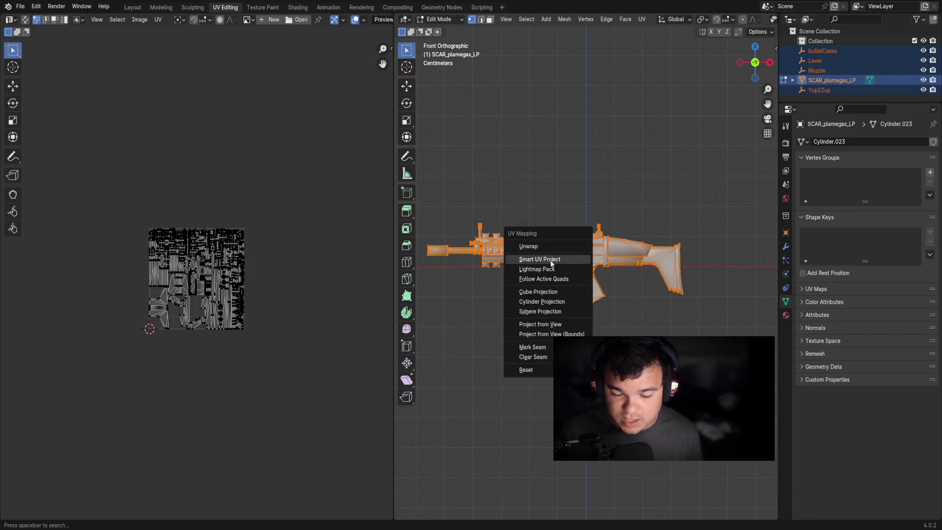
{"action": "left_click", "coordinate": [553, 326]}
{"action": "scroll", "coordinate": [201, 269], "scroll_direction": "up", "scroll_amount": 4}
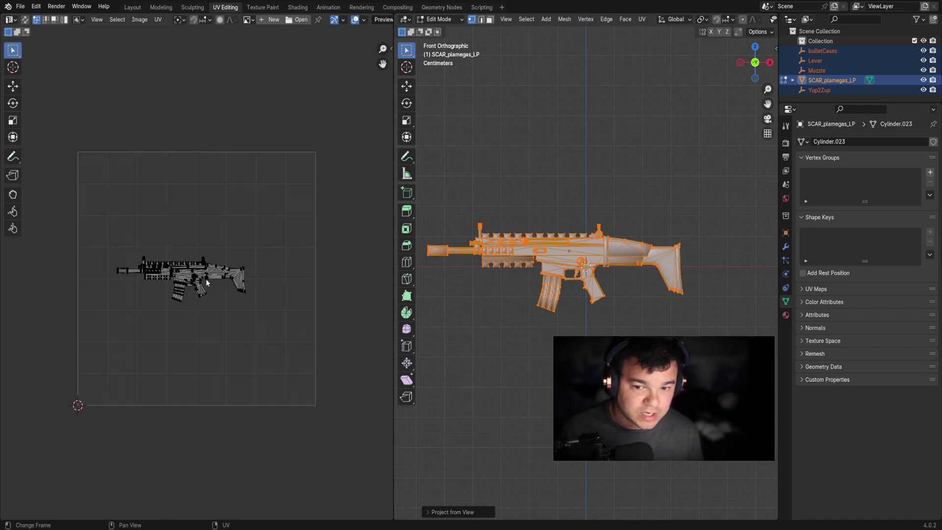
{"action": "scroll", "coordinate": [206, 282], "scroll_direction": "up", "scroll_amount": 1}
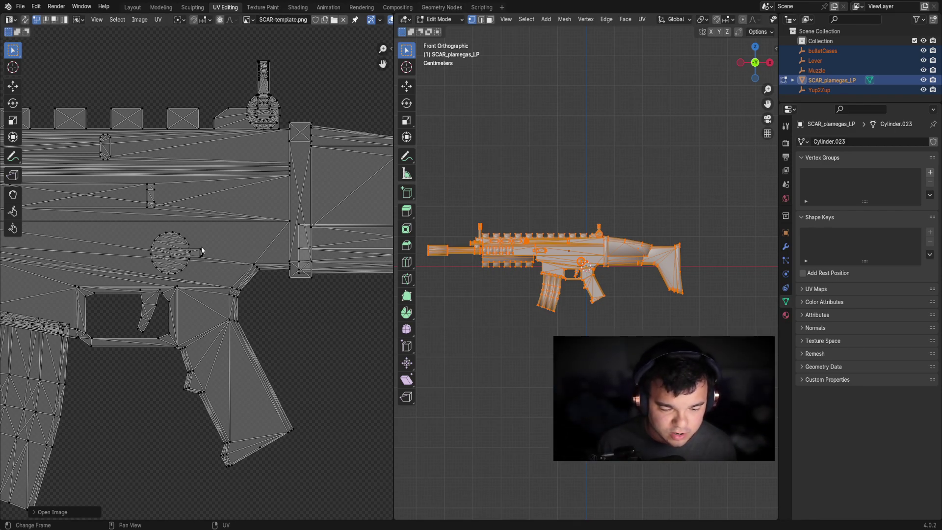
- Select all UVs, then move and enlarge them toward the red gun in SCAR-template
{"action": "scroll", "coordinate": [201, 249], "scroll_direction": "down", "scroll_amount": 8}
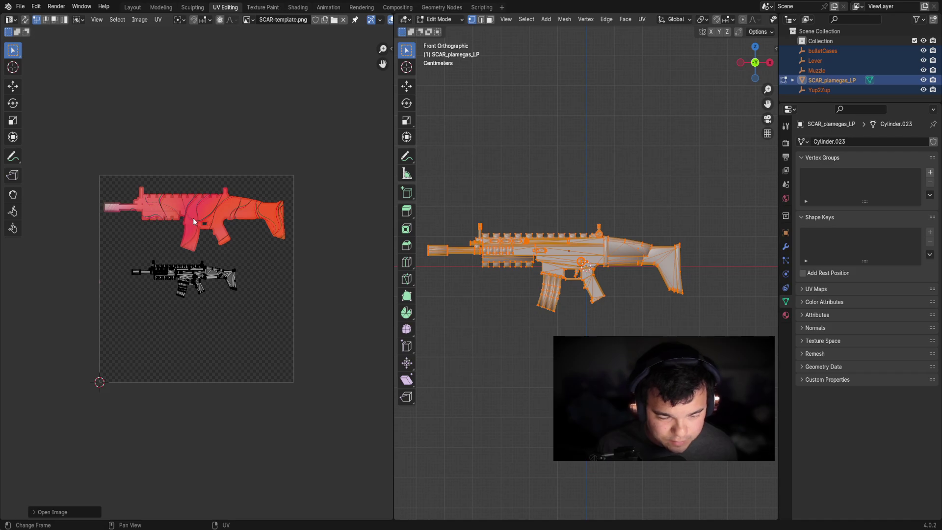
{"action": "scroll", "coordinate": [190, 257], "scroll_direction": "up", "scroll_amount": 2}
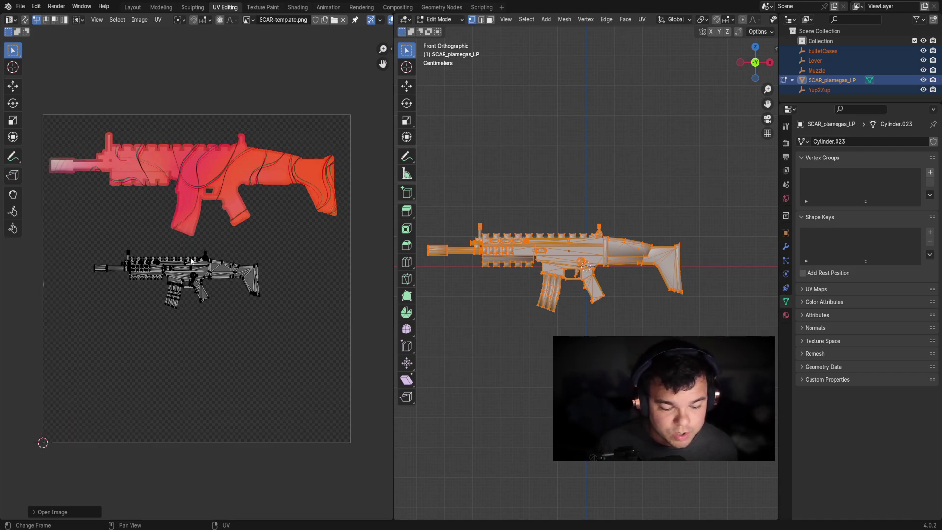
{"action": "key", "text": "a"}
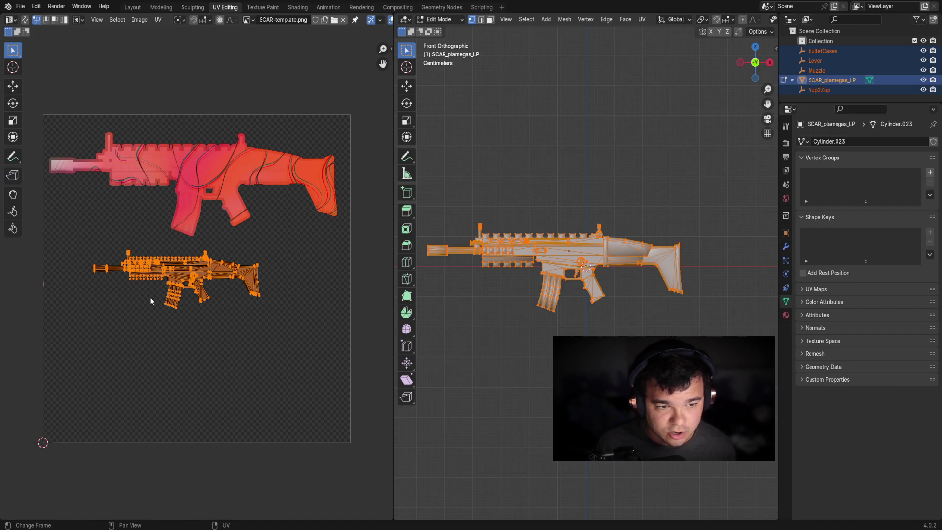
{"action": "key", "text": "g"}
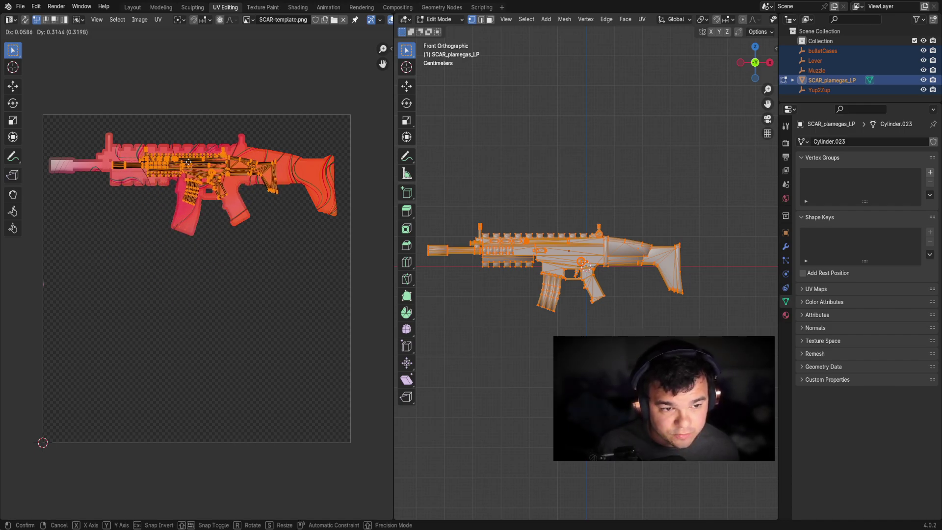
{"action": "left_click", "coordinate": [189, 164]}
{"action": "key", "text": "s"}
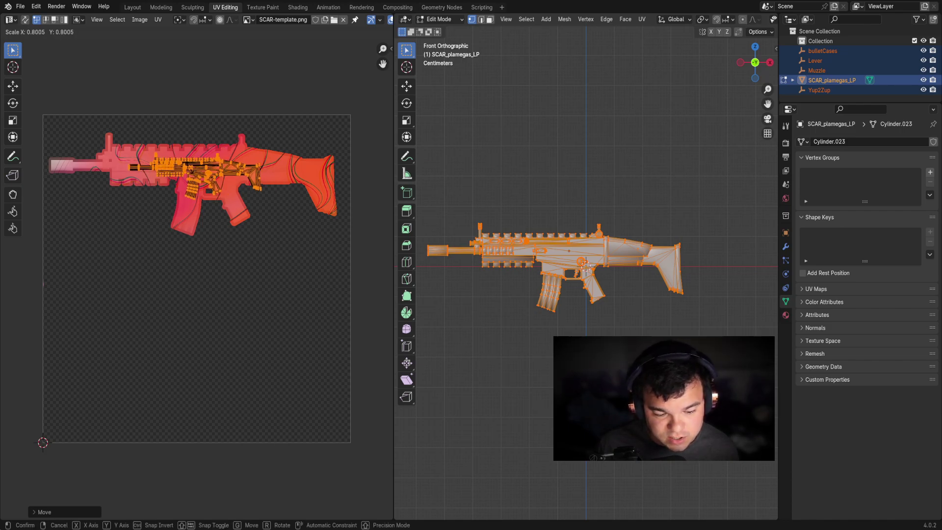
{"action": "left_click", "coordinate": [181, 161]}
- Refine the UVs' position and scale until they sit over the red gun painting
{"action": "key", "text": "g"}
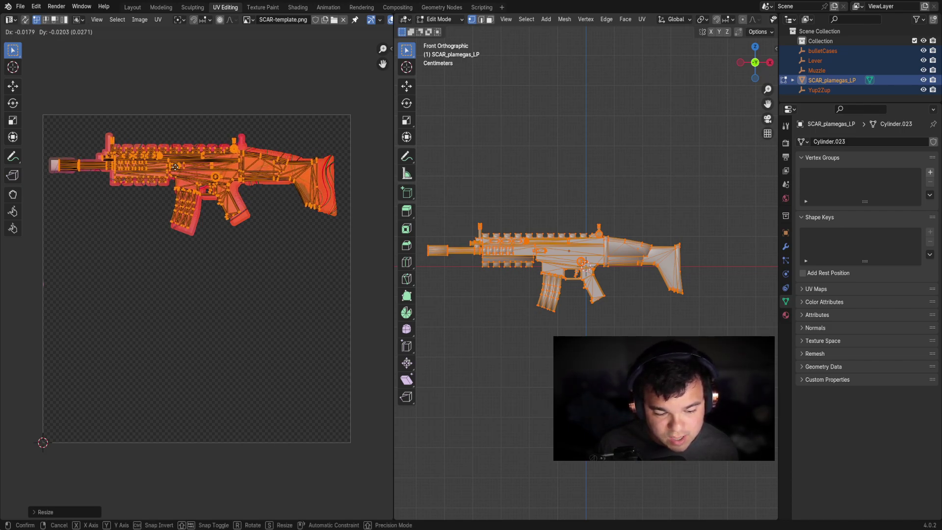
{"action": "left_click", "coordinate": [179, 164]}
{"action": "key", "text": "s"}
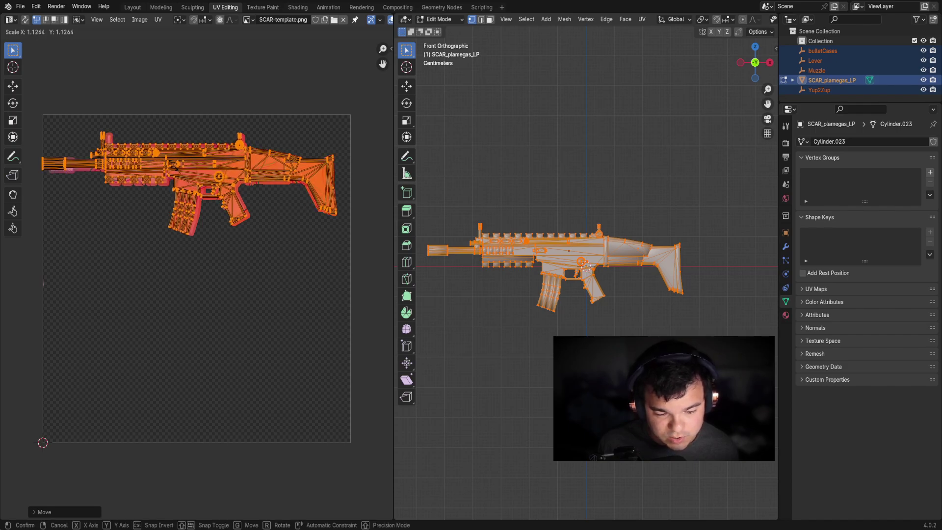
{"action": "left_click", "coordinate": [174, 168]}
{"action": "key", "text": "g"}
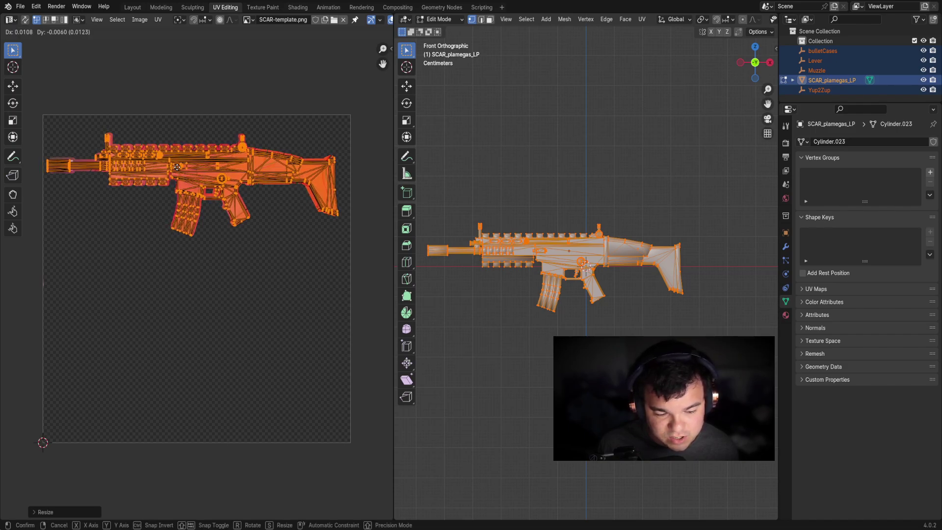
{"action": "left_click", "coordinate": [177, 167]}
{"action": "key", "text": "s"}
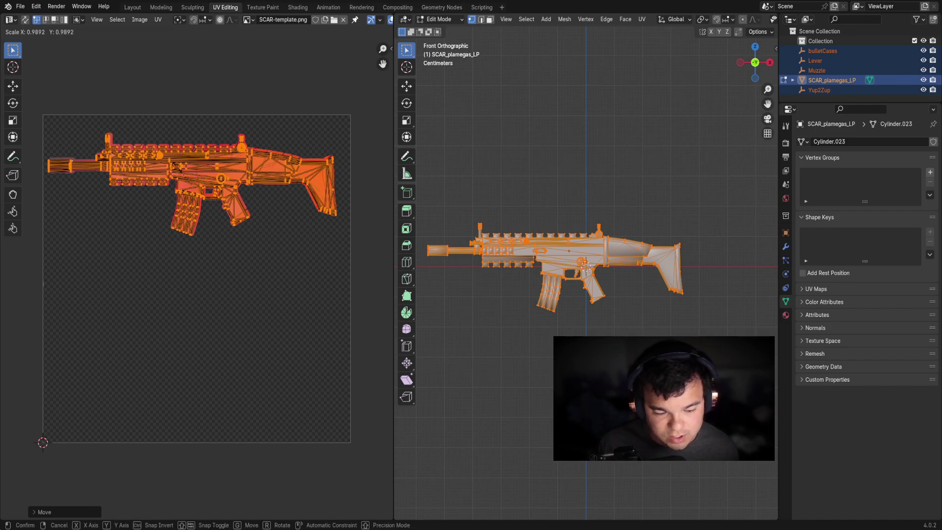
{"action": "left_click", "coordinate": [178, 170]}
{"action": "key", "text": "g"}
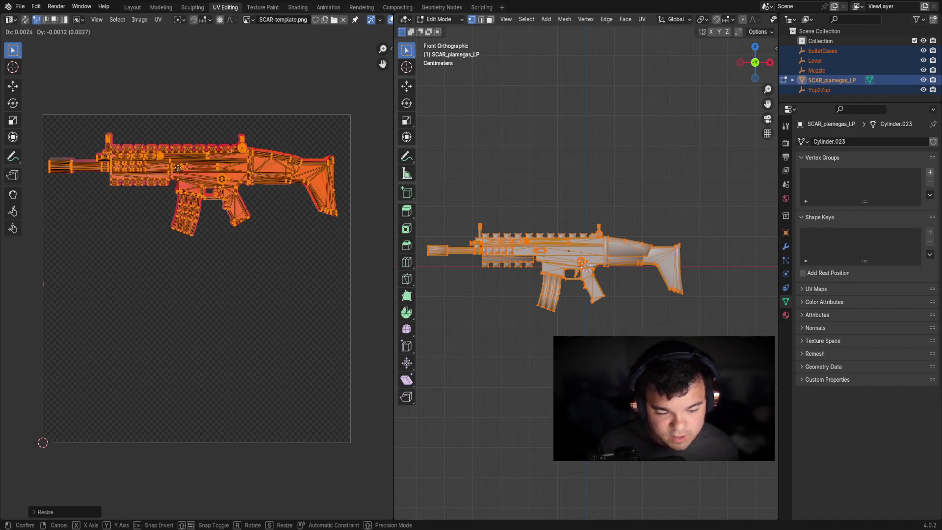
{"action": "left_click", "coordinate": [178, 168]}
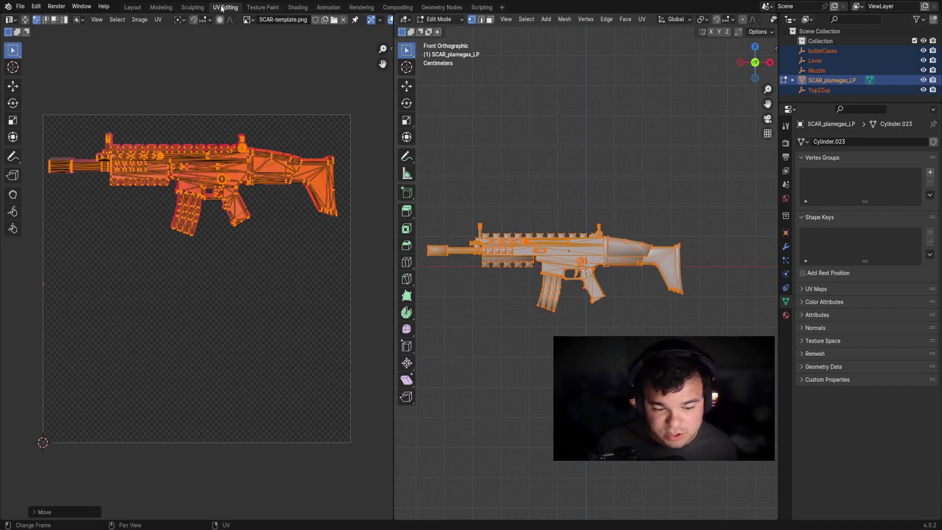
- Open Texture Paint and zoom the rifle into a Front Orthographic view
{"action": "left_click", "coordinate": [263, 7]}
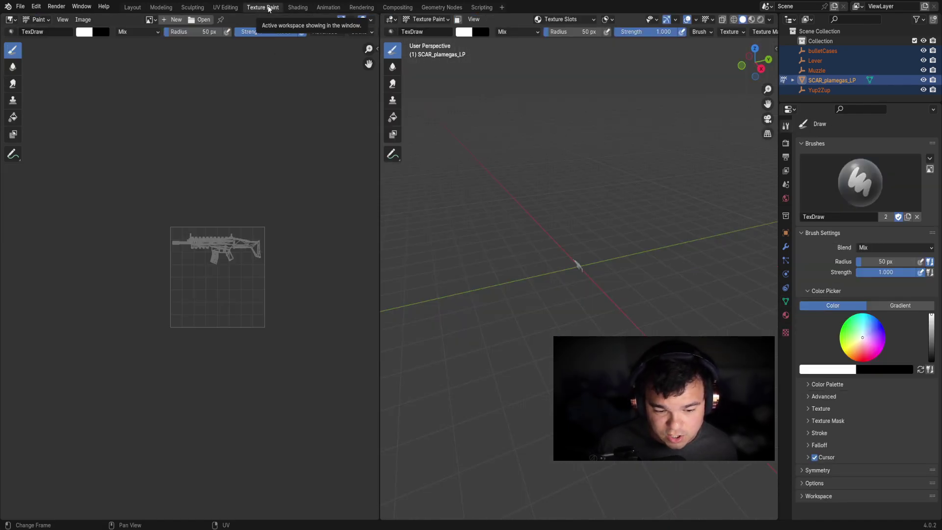
{"action": "scroll", "coordinate": [584, 291], "scroll_direction": "up", "scroll_amount": 5}
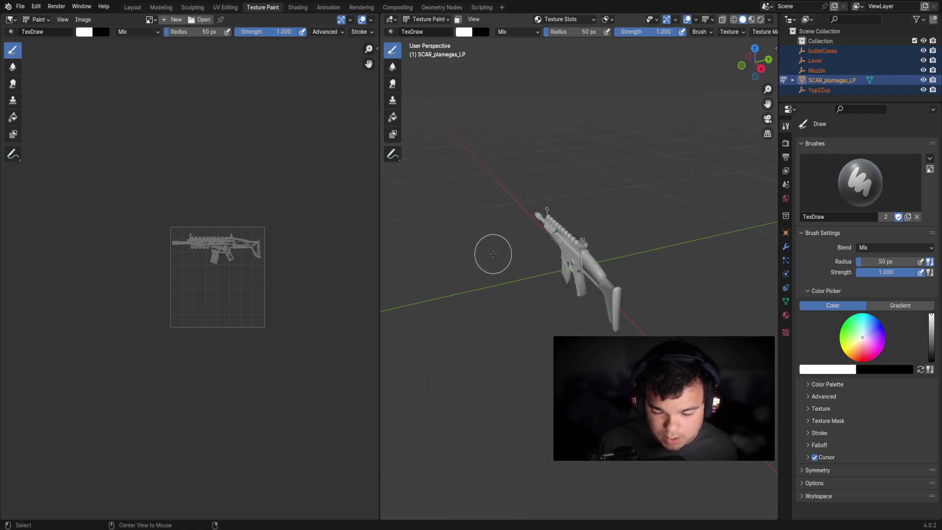
{"action": "key", "text": "KP_1"}
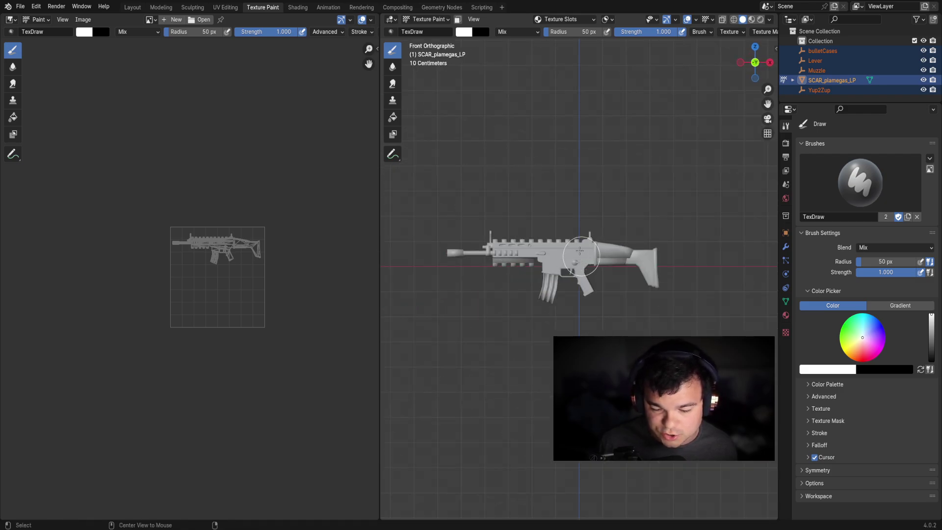
{"action": "scroll", "coordinate": [554, 250], "scroll_direction": "up", "scroll_amount": 2}
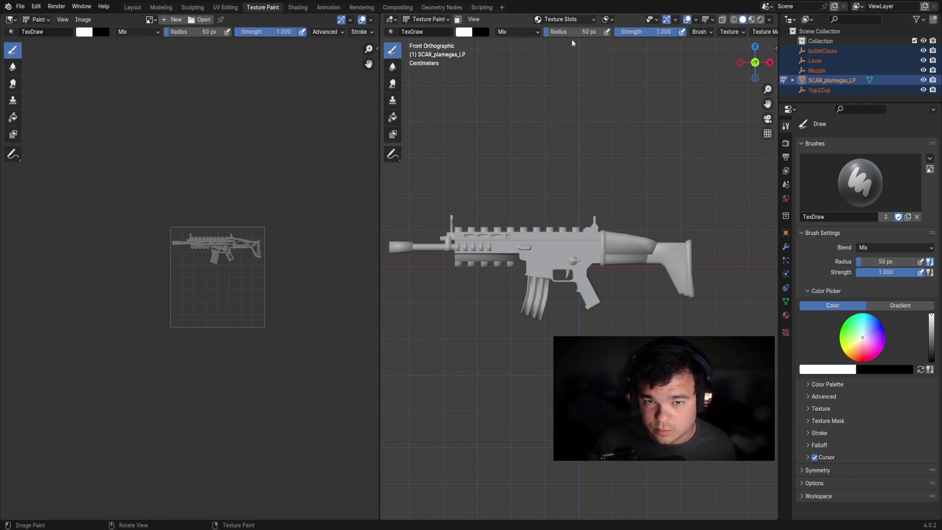
- Set texture slots to Single Image and create a new 2000 x 2000 image, Untitled
{"action": "left_click", "coordinate": [582, 21]}
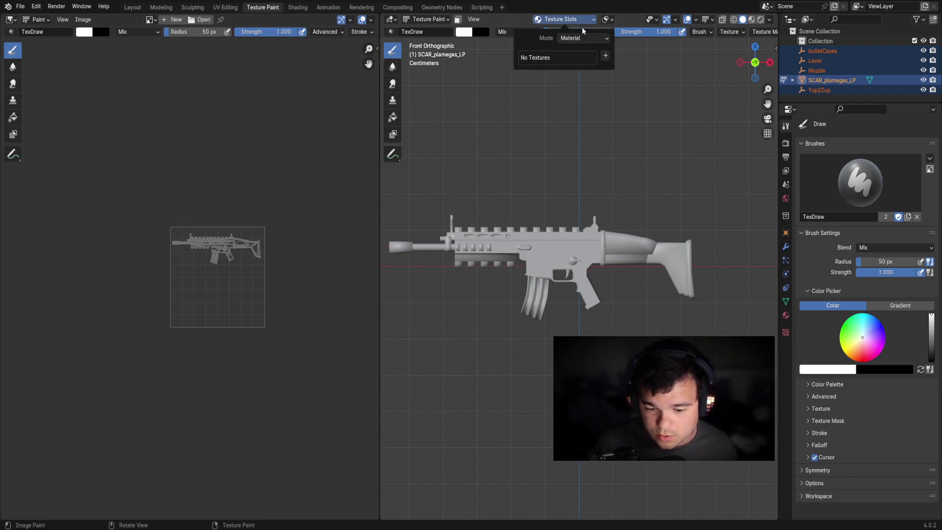
{"action": "left_click", "coordinate": [583, 39]}
{"action": "left_click", "coordinate": [579, 60]}
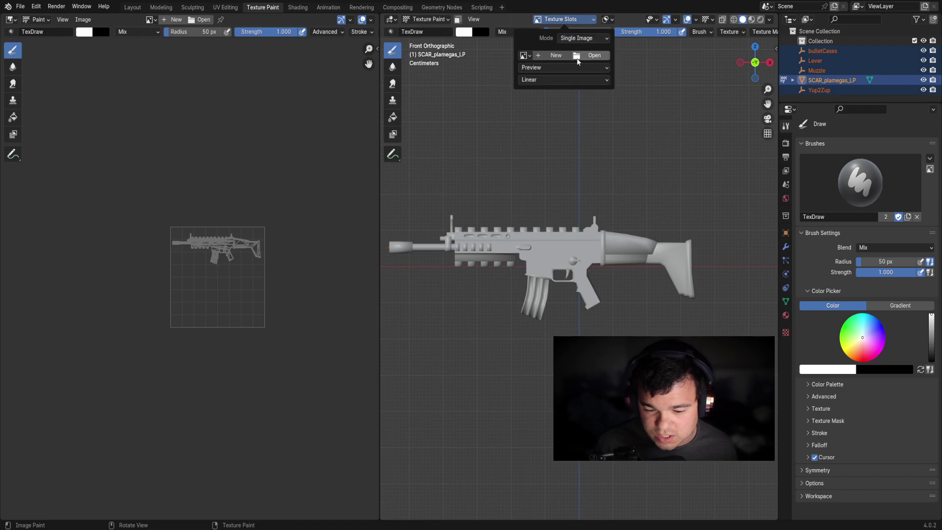
{"action": "left_click", "coordinate": [554, 55]}
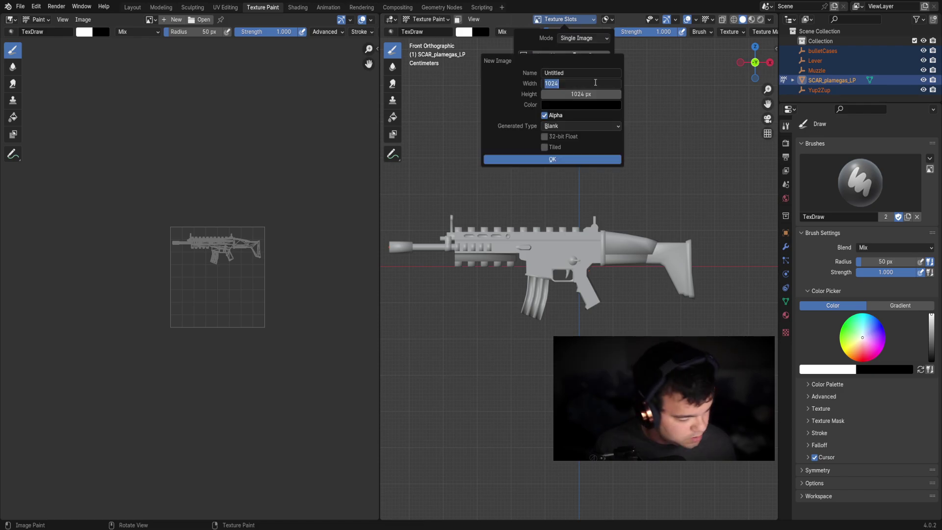
{"action": "type", "text": "2000"}
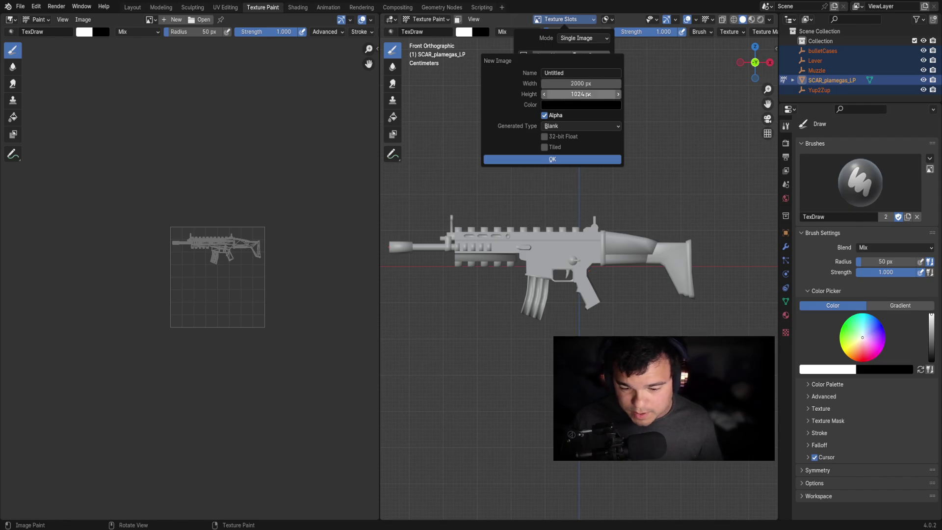
{"action": "left_click", "coordinate": [586, 95]}
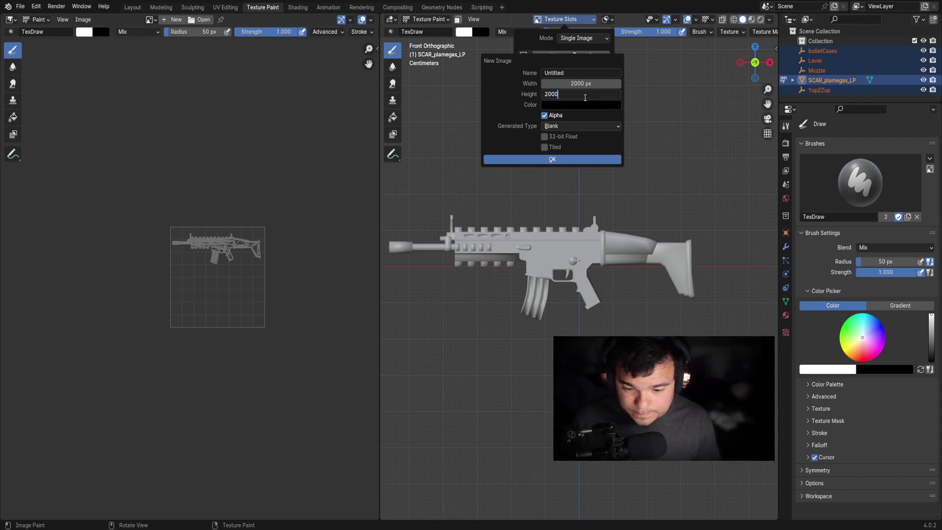
{"action": "left_click", "coordinate": [551, 159]}
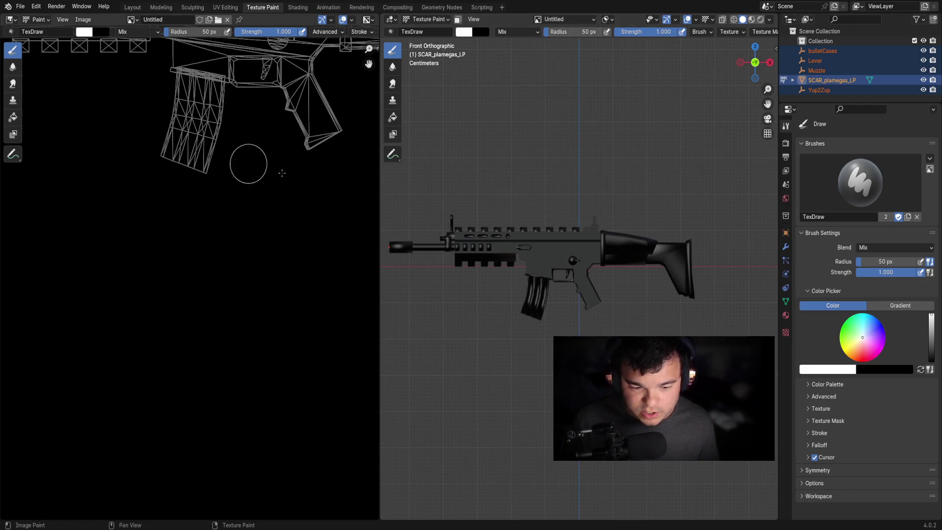
- Set the painting image's UV map to UVMap so the UV layout shows
{"action": "left_click", "coordinate": [561, 21]}
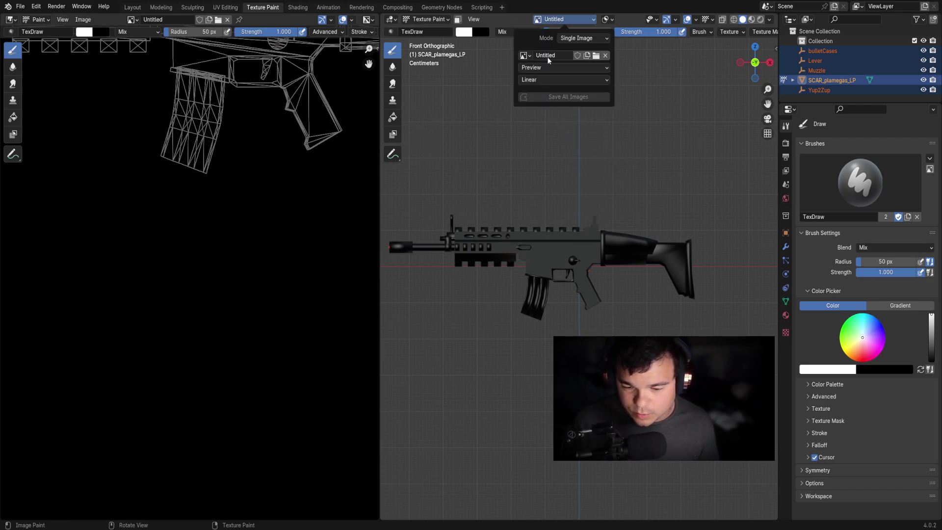
{"action": "left_click", "coordinate": [540, 67]}
{"action": "left_click", "coordinate": [543, 77]}
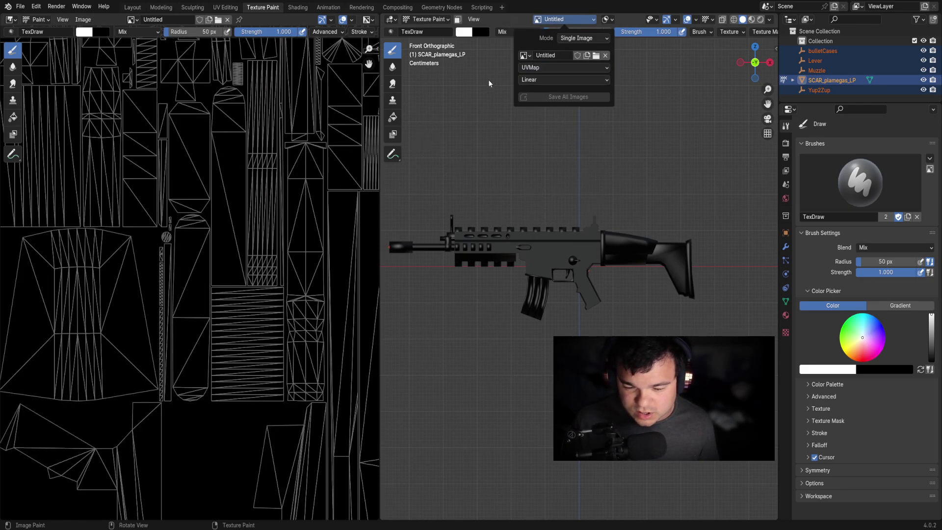
{"action": "scroll", "coordinate": [219, 207], "scroll_direction": "down", "scroll_amount": 5}
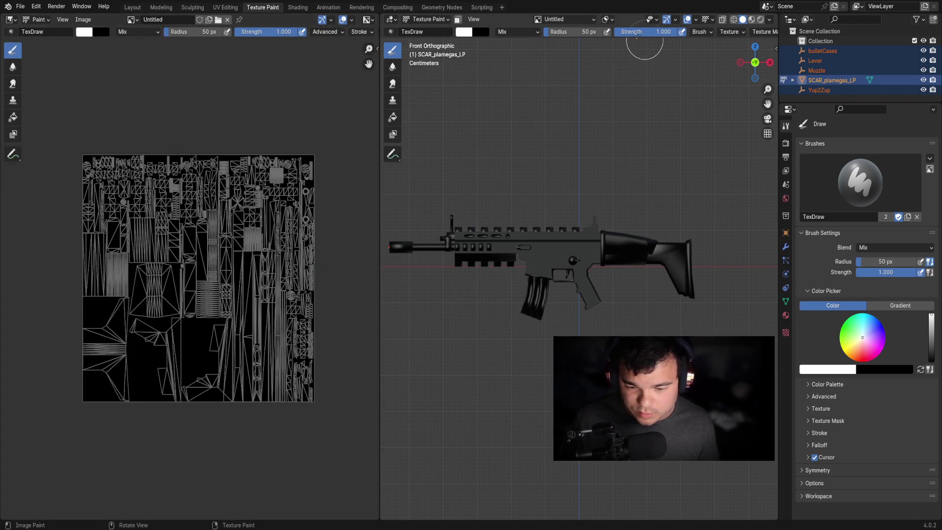
{"action": "left_click", "coordinate": [554, 19]}
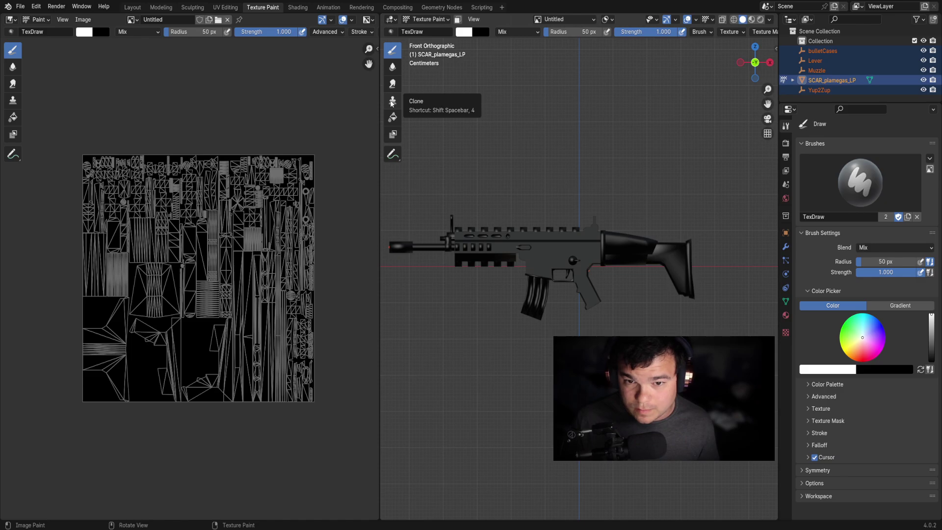
- Clone from SCAR-template.png, painting its red texture onto the rifle's rail and magazine
{"action": "left_click", "coordinate": [392, 102]}
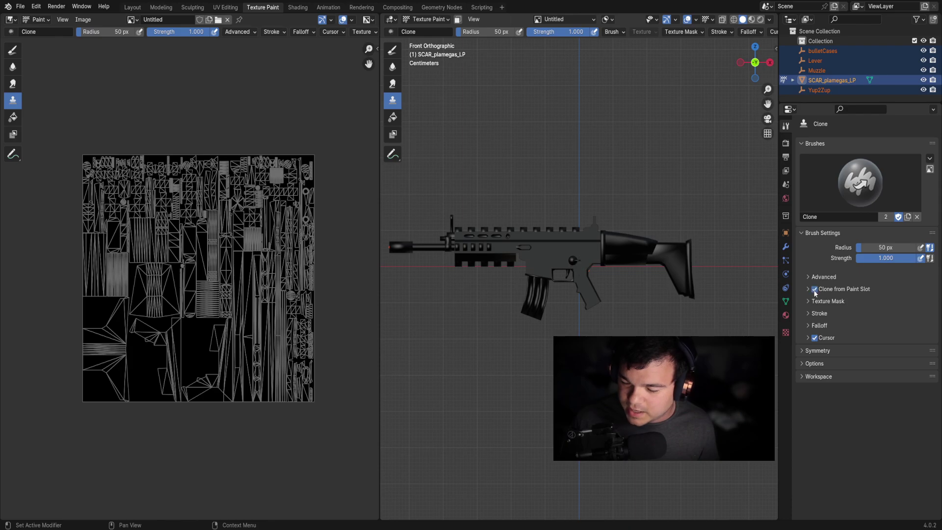
{"action": "left_click", "coordinate": [807, 290]}
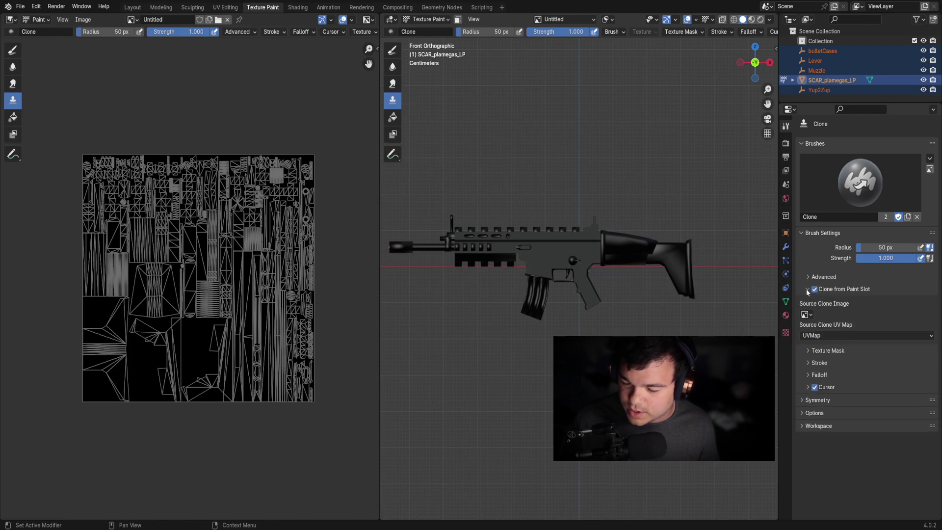
{"action": "left_click", "coordinate": [805, 314]}
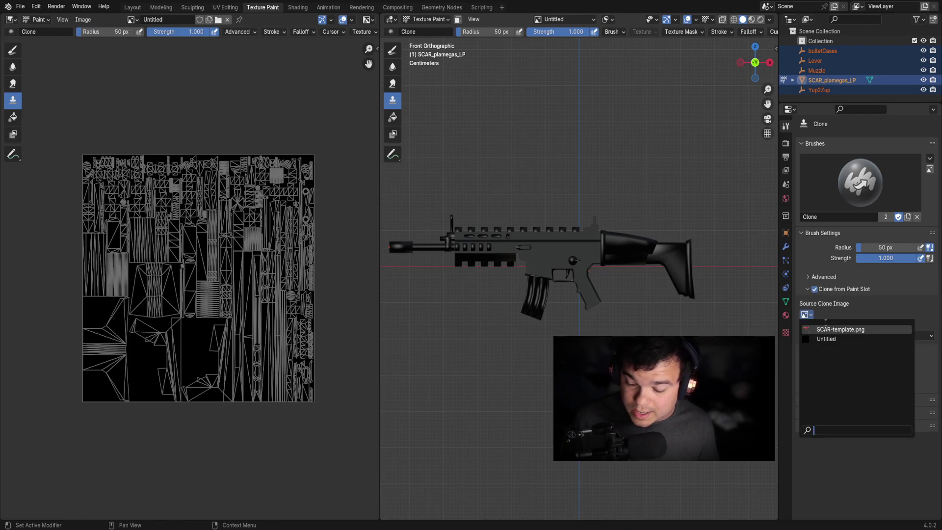
{"action": "left_click", "coordinate": [841, 329]}
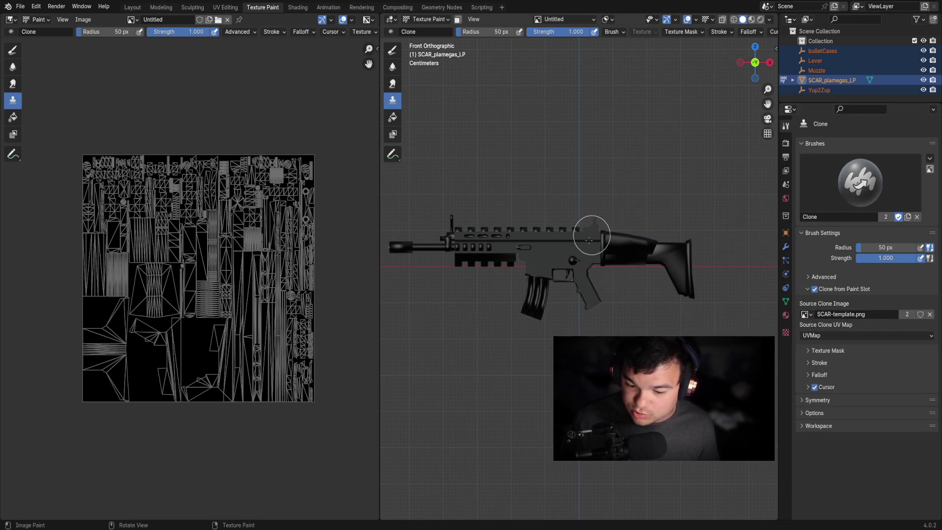
{"action": "mouse_move", "coordinate": [578, 245]}
{"action": "left_mouse_down"}
{"action": "mouse_move", "coordinate": [523, 273]}
{"action": "mouse_move", "coordinate": [542, 264]}
{"action": "mouse_move", "coordinate": [524, 296]}
{"action": "mouse_move", "coordinate": [521, 282]}
{"action": "mouse_move", "coordinate": [555, 247]}
{"action": "mouse_move", "coordinate": [508, 263]}
{"action": "mouse_move", "coordinate": [479, 248]}
{"action": "left_mouse_up"}
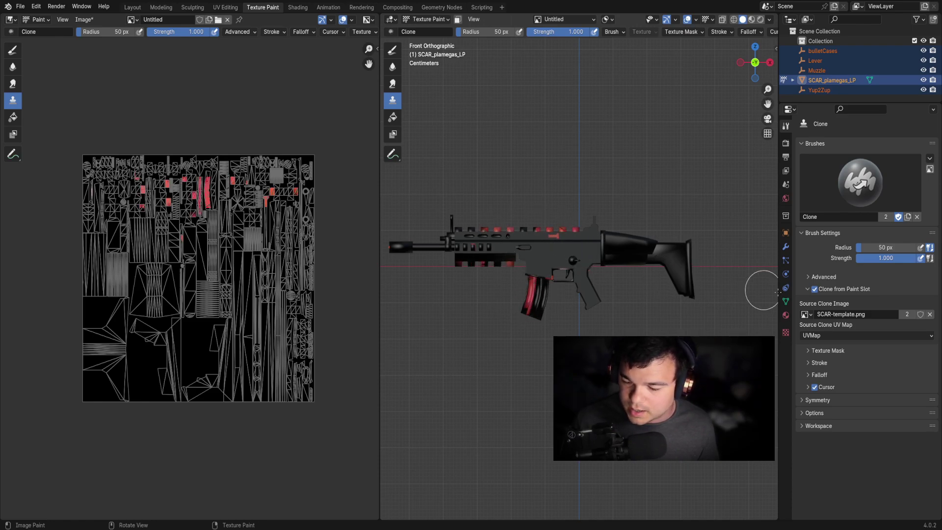
- Keep the painted image on UVMap with Linear interpolation and set Source Clone UV Map to Preview
{"action": "left_click", "coordinate": [592, 20]}
{"action": "left_click", "coordinate": [576, 80]}
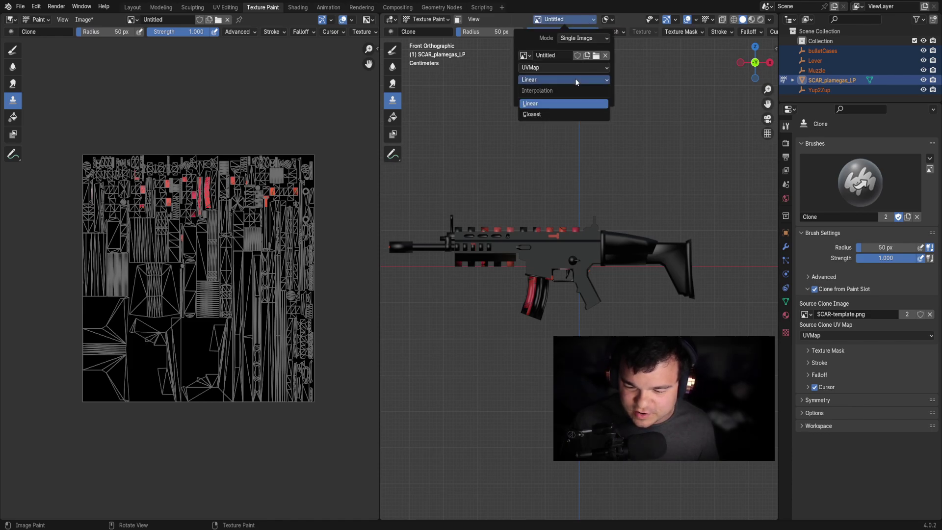
{"action": "left_click", "coordinate": [576, 81]}
{"action": "left_click", "coordinate": [571, 69]}
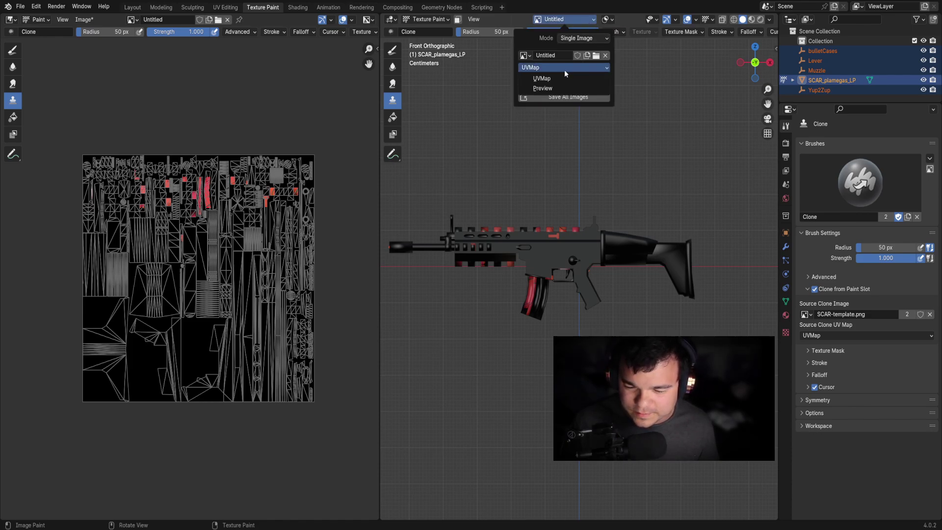
{"action": "left_click", "coordinate": [543, 88]}
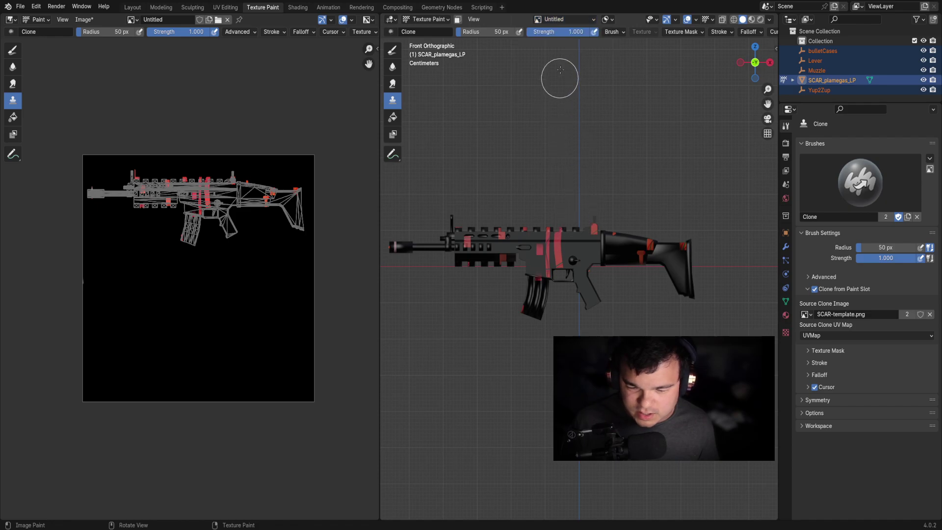
{"action": "left_click", "coordinate": [576, 21]}
{"action": "left_click", "coordinate": [546, 68]}
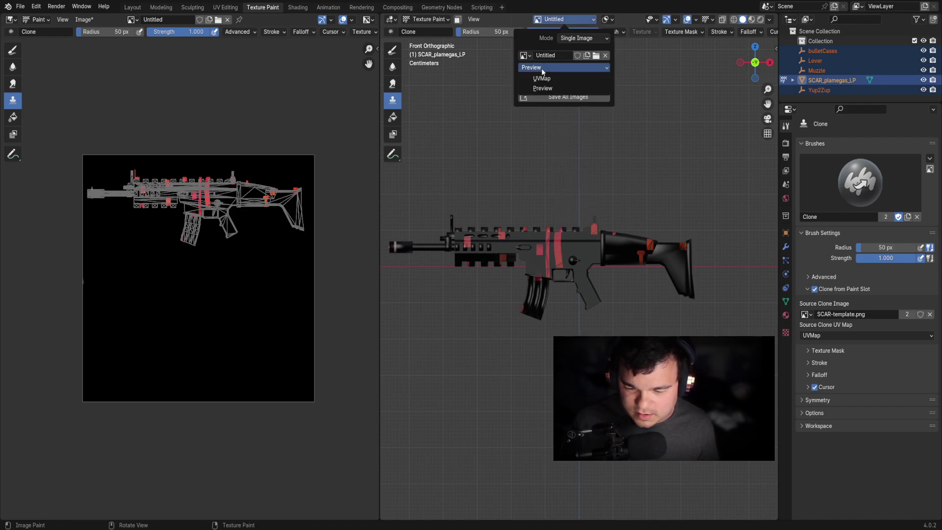
{"action": "left_click", "coordinate": [545, 78]}
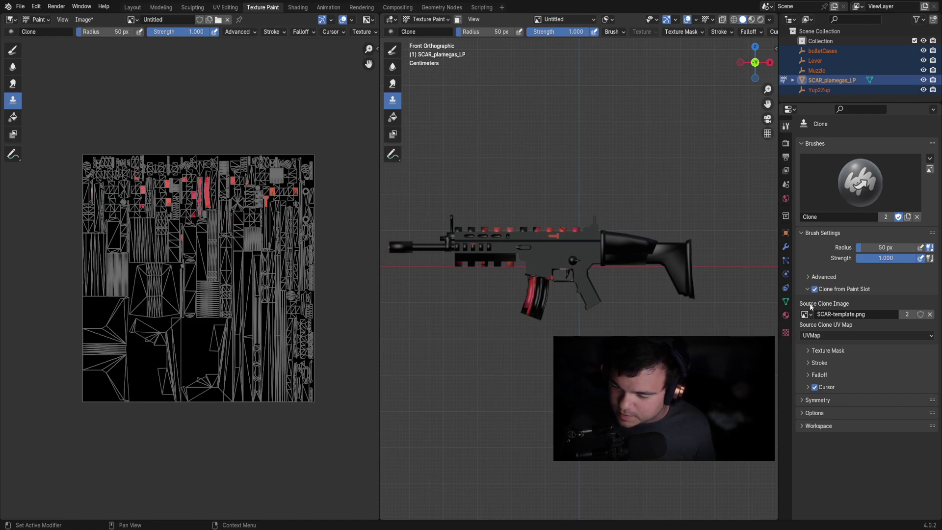
{"action": "left_click", "coordinate": [817, 336]}
{"action": "left_click", "coordinate": [825, 352]}
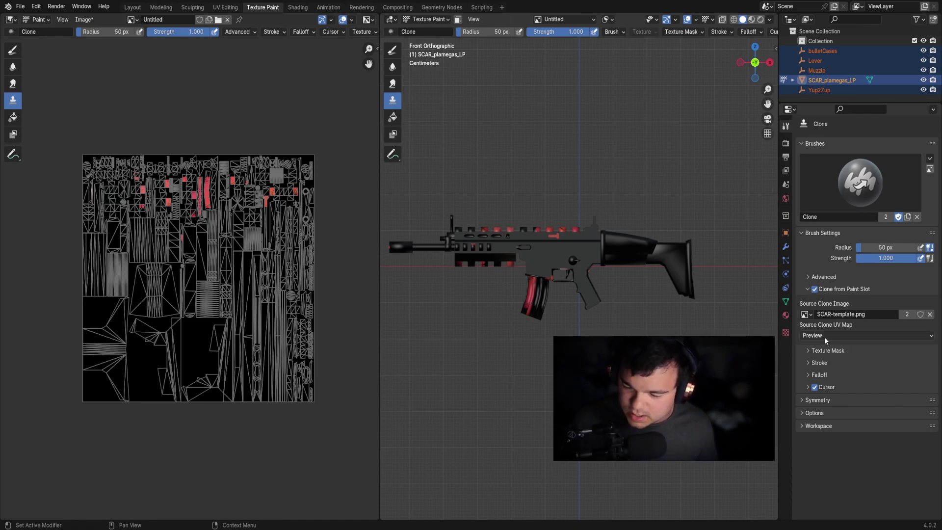
- Clone-paint the SCAR template's red over the grip, magazine, receiver, barrel and stock
{"action": "mouse_move", "coordinate": [551, 273]}
{"action": "left_mouse_down"}
{"action": "mouse_move", "coordinate": [510, 263]}
{"action": "mouse_move", "coordinate": [563, 252]}
{"action": "mouse_move", "coordinate": [528, 274]}
{"action": "mouse_move", "coordinate": [525, 305]}
{"action": "left_mouse_up"}
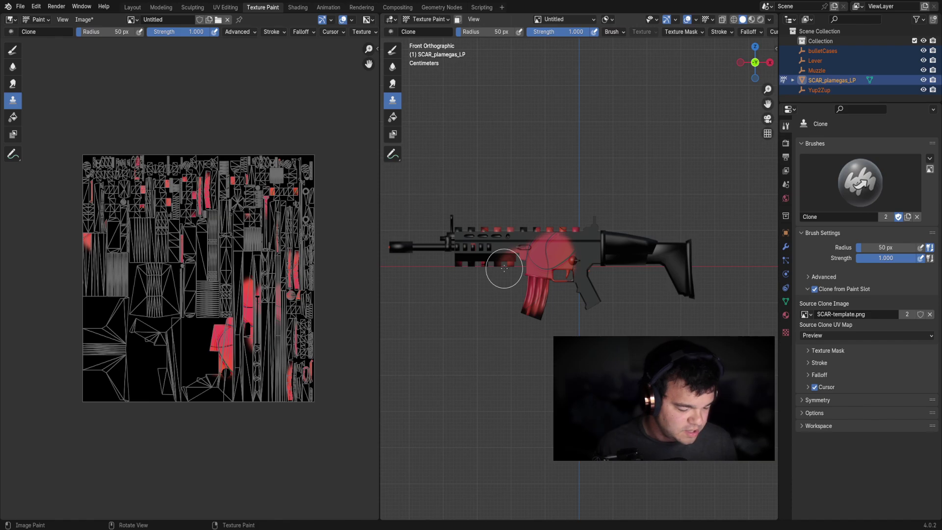
{"action": "mouse_move", "coordinate": [607, 252]}
{"action": "left_mouse_down"}
{"action": "mouse_move", "coordinate": [540, 267]}
{"action": "mouse_move", "coordinate": [570, 220]}
{"action": "mouse_move", "coordinate": [578, 252]}
{"action": "mouse_move", "coordinate": [571, 277]}
{"action": "mouse_move", "coordinate": [598, 252]}
{"action": "mouse_move", "coordinate": [596, 239]}
{"action": "mouse_move", "coordinate": [618, 241]}
{"action": "mouse_move", "coordinate": [628, 223]}
{"action": "mouse_move", "coordinate": [668, 234]}
{"action": "mouse_move", "coordinate": [684, 258]}
{"action": "mouse_move", "coordinate": [692, 231]}
{"action": "left_mouse_up"}
{"action": "mouse_move", "coordinate": [579, 196]}
{"action": "left_mouse_down"}
{"action": "mouse_move", "coordinate": [495, 256]}
{"action": "mouse_move", "coordinate": [465, 261]}
{"action": "mouse_move", "coordinate": [505, 265]}
{"action": "left_mouse_up"}
{"action": "left_click_drag", "start_coordinate": [442, 236], "coordinate": [441, 231]}
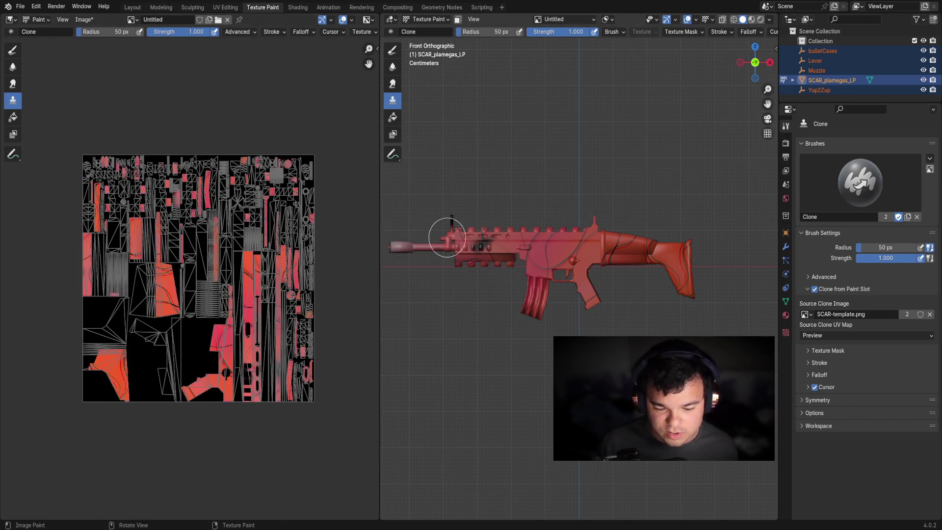
{"action": "mouse_move", "coordinate": [513, 245]}
{"action": "left_mouse_down"}
{"action": "mouse_move", "coordinate": [681, 246]}
{"action": "mouse_move", "coordinate": [630, 291]}
{"action": "mouse_move", "coordinate": [490, 280]}
{"action": "left_mouse_up"}
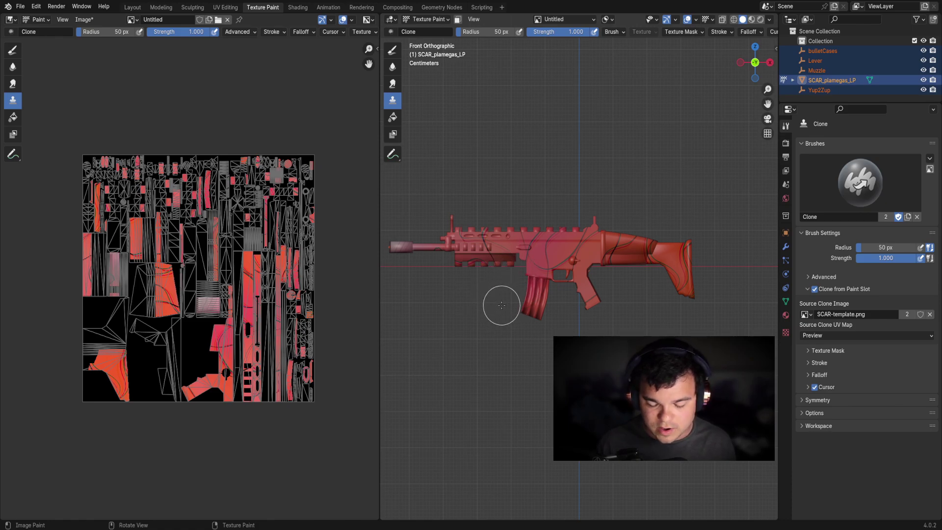
{"action": "mouse_move", "coordinate": [500, 305]}
{"action": "middle_mouse_down"}
{"action": "mouse_move", "coordinate": [550, 286]}
{"action": "mouse_move", "coordinate": [563, 309]}
{"action": "mouse_move", "coordinate": [588, 299]}
{"action": "mouse_move", "coordinate": [595, 267]}
{"action": "middle_mouse_up"}
{"action": "mouse_move", "coordinate": [628, 269]}
{"action": "left_mouse_down"}
{"action": "mouse_move", "coordinate": [624, 217]}
{"action": "mouse_move", "coordinate": [648, 184]}
{"action": "mouse_move", "coordinate": [592, 217]}
{"action": "mouse_move", "coordinate": [500, 325]}
{"action": "mouse_move", "coordinate": [496, 341]}
{"action": "mouse_move", "coordinate": [514, 349]}
{"action": "left_mouse_up"}
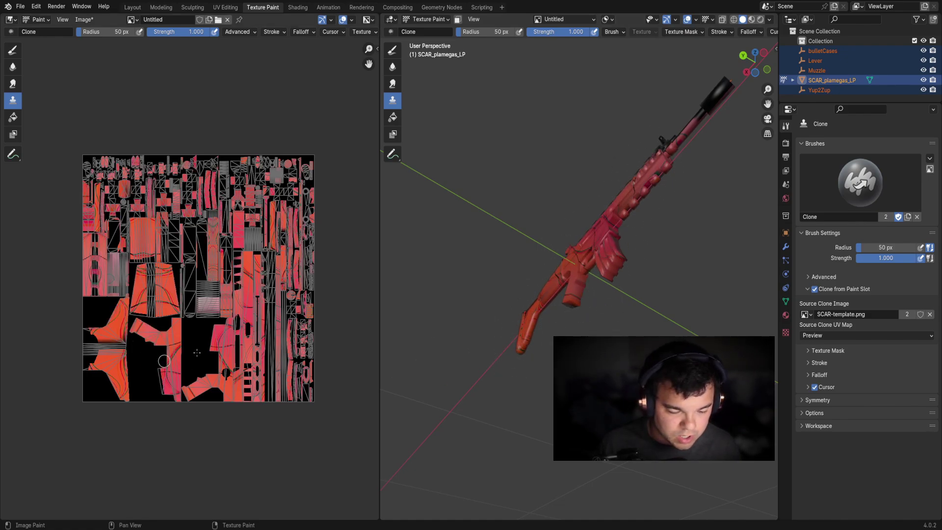
- Turn the rifle to every side and touch up the reverse side, stock and barrel
{"action": "middle_click_drag", "start_coordinate": [563, 248], "coordinate": [588, 273]}
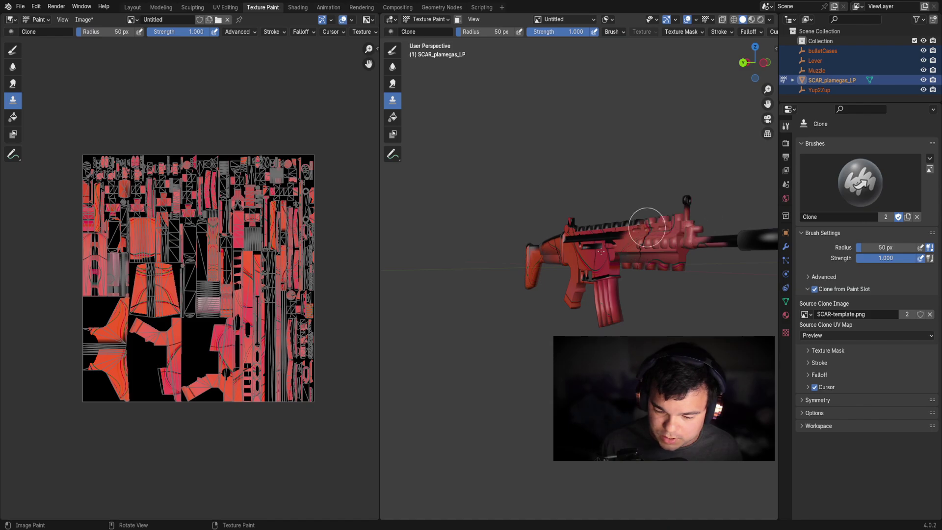
{"action": "mouse_move", "coordinate": [646, 228]}
{"action": "middle_mouse_down"}
{"action": "mouse_move", "coordinate": [671, 297]}
{"action": "mouse_move", "coordinate": [687, 268]}
{"action": "mouse_move", "coordinate": [731, 257]}
{"action": "mouse_move", "coordinate": [652, 282]}
{"action": "middle_mouse_up"}
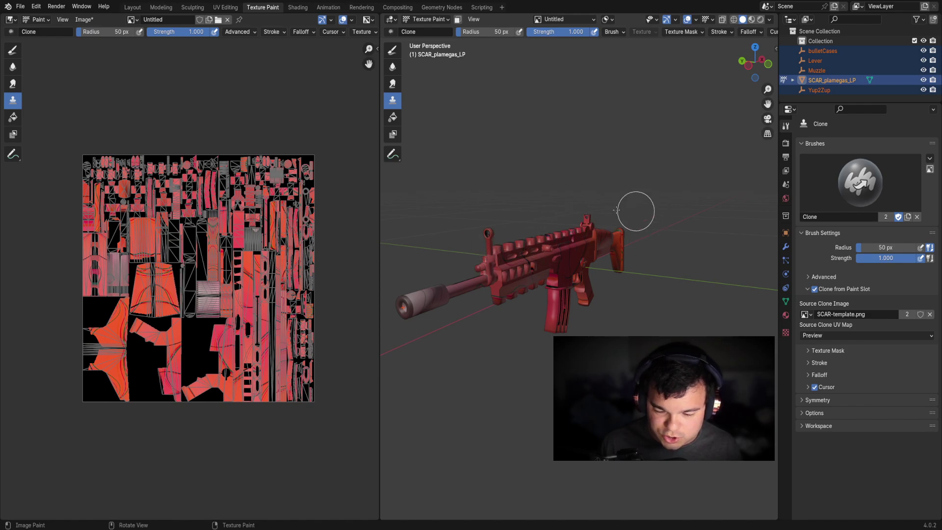
{"action": "middle_click_drag", "start_coordinate": [559, 284], "coordinate": [571, 290]}
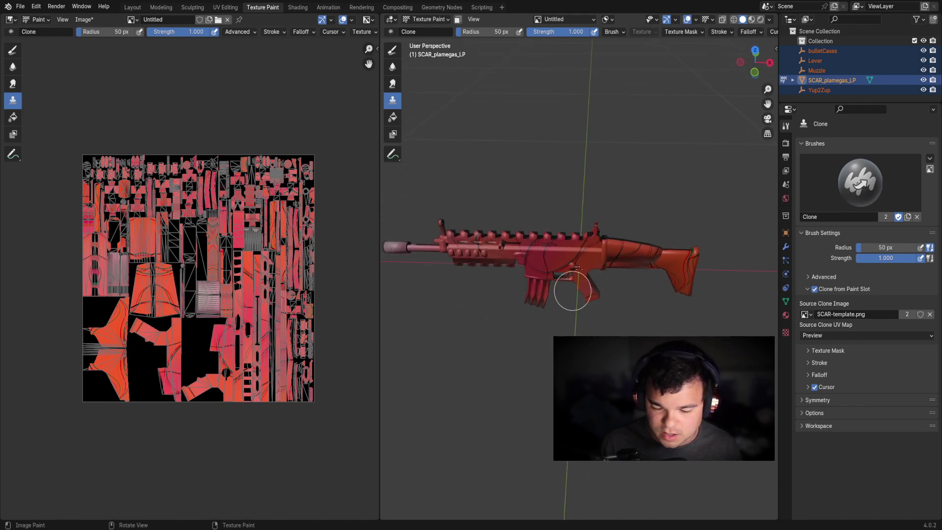
{"action": "mouse_move", "coordinate": [507, 246]}
{"action": "middle_mouse_down"}
{"action": "mouse_move", "coordinate": [575, 230]}
{"action": "mouse_move", "coordinate": [559, 276]}
{"action": "middle_mouse_up"}
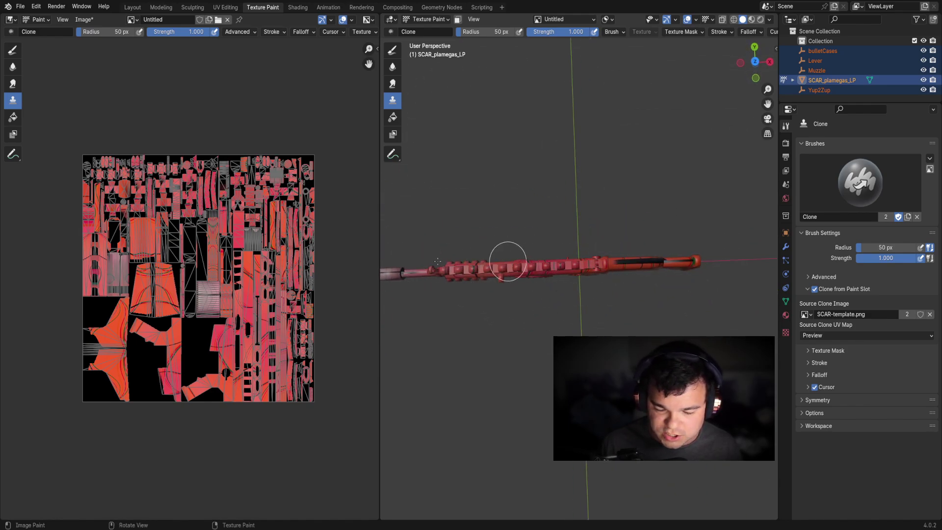
{"action": "middle_click_drag", "start_coordinate": [496, 307], "coordinate": [486, 289]}
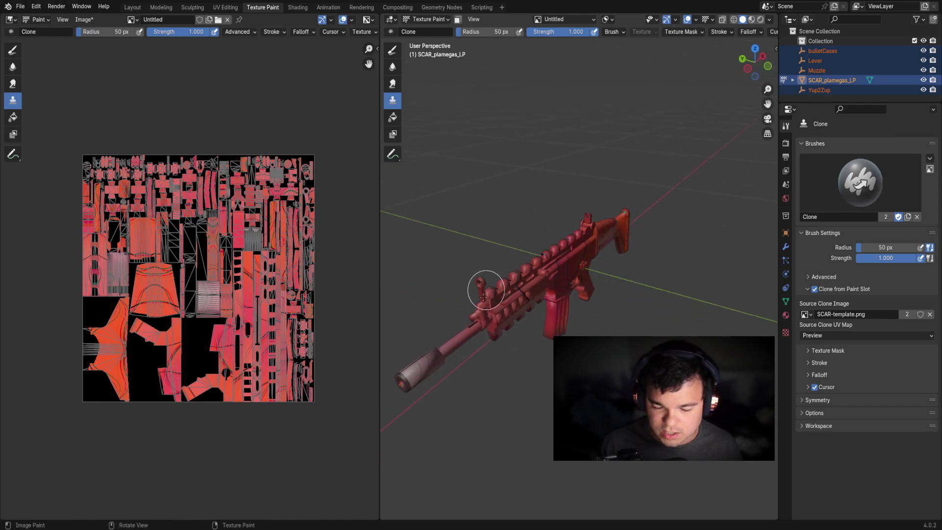
{"action": "mouse_move", "coordinate": [564, 324]}
{"action": "middle_mouse_down"}
{"action": "mouse_move", "coordinate": [584, 275]}
{"action": "mouse_move", "coordinate": [578, 239]}
{"action": "middle_mouse_up"}
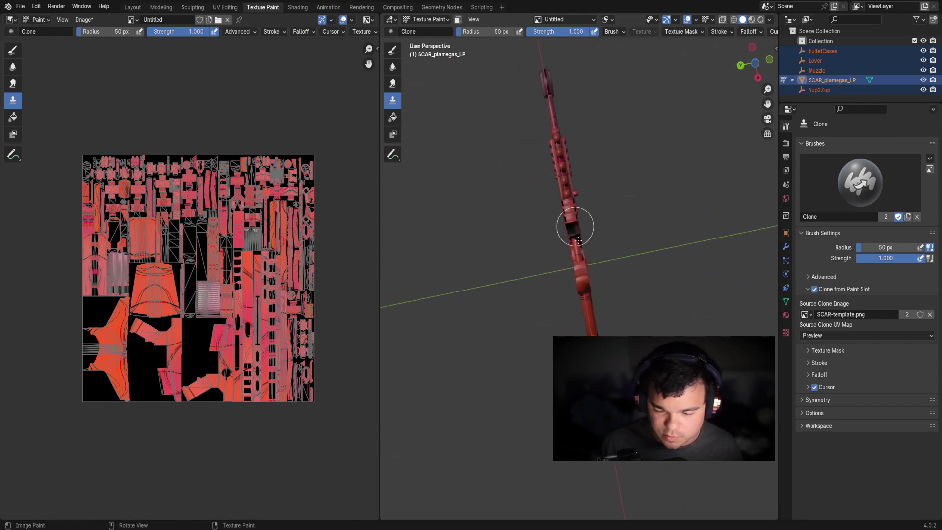
{"action": "middle_click_drag", "start_coordinate": [588, 330], "coordinate": [617, 286]}
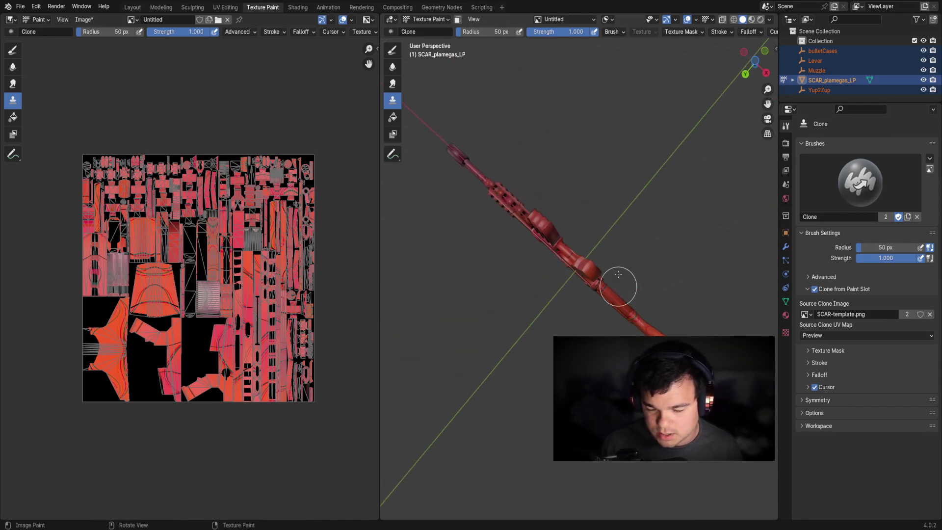
{"action": "middle_click_drag", "start_coordinate": [565, 236], "coordinate": [586, 243]}
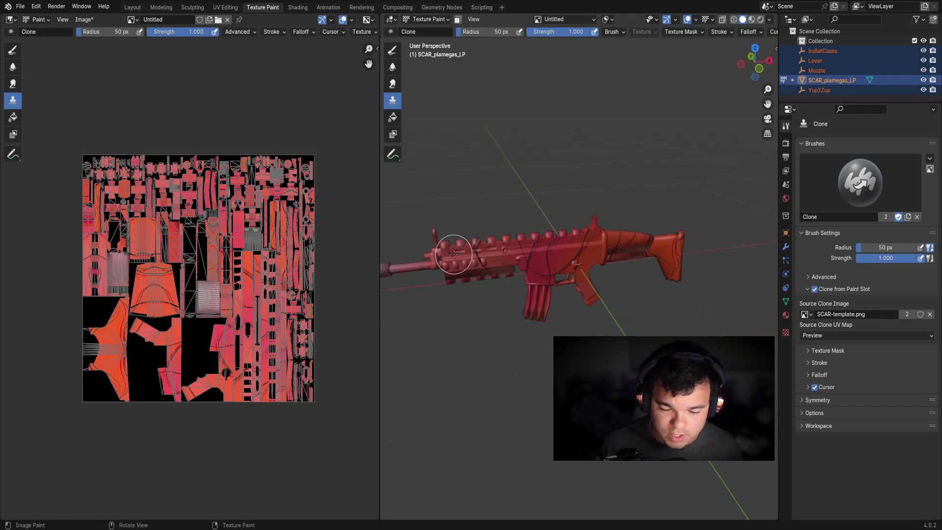
{"action": "mouse_move", "coordinate": [655, 265]}
{"action": "middle_mouse_down"}
{"action": "mouse_move", "coordinate": [701, 289]}
{"action": "mouse_move", "coordinate": [627, 288]}
{"action": "middle_mouse_up"}
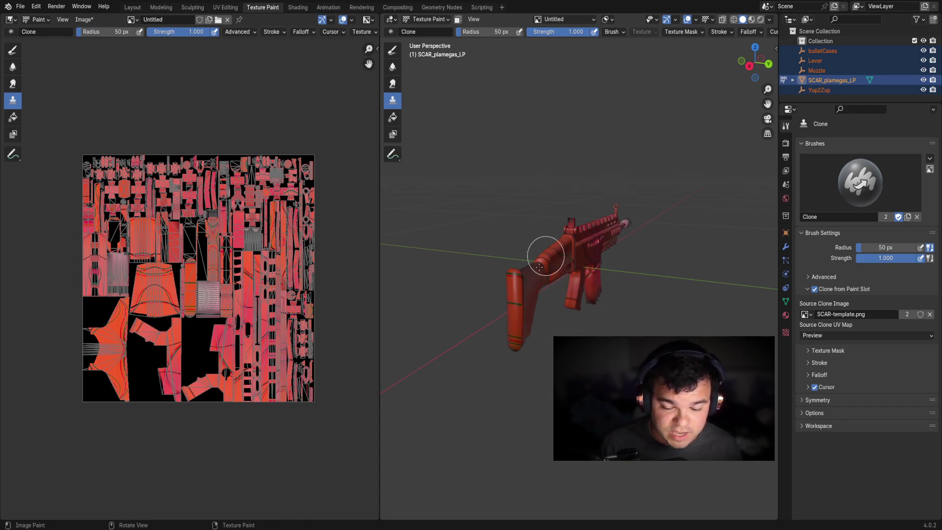
{"action": "mouse_move", "coordinate": [628, 236]}
{"action": "middle_mouse_down"}
{"action": "mouse_move", "coordinate": [519, 264]}
{"action": "mouse_move", "coordinate": [595, 273]}
{"action": "middle_mouse_up"}
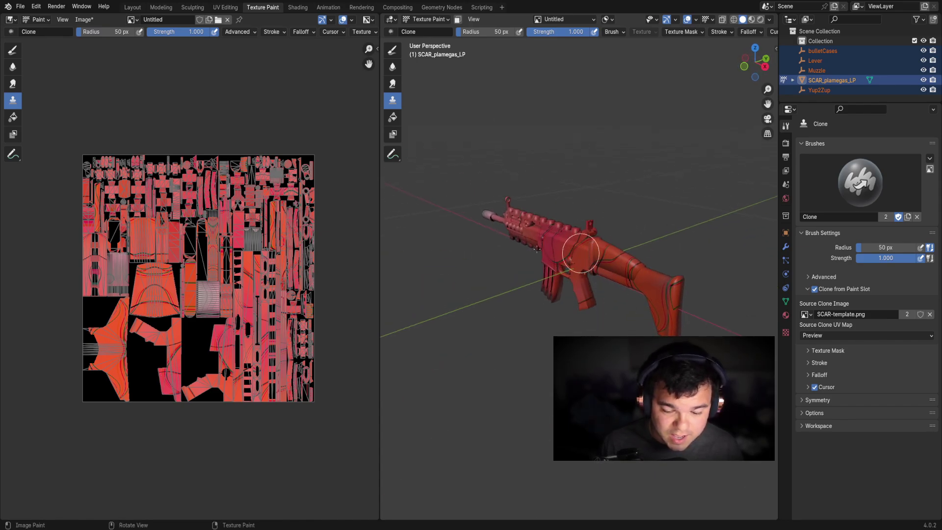
{"action": "mouse_move", "coordinate": [510, 282]}
{"action": "middle_mouse_down"}
{"action": "mouse_move", "coordinate": [527, 241]}
{"action": "mouse_move", "coordinate": [464, 272]}
{"action": "mouse_move", "coordinate": [484, 261]}
{"action": "middle_mouse_up"}
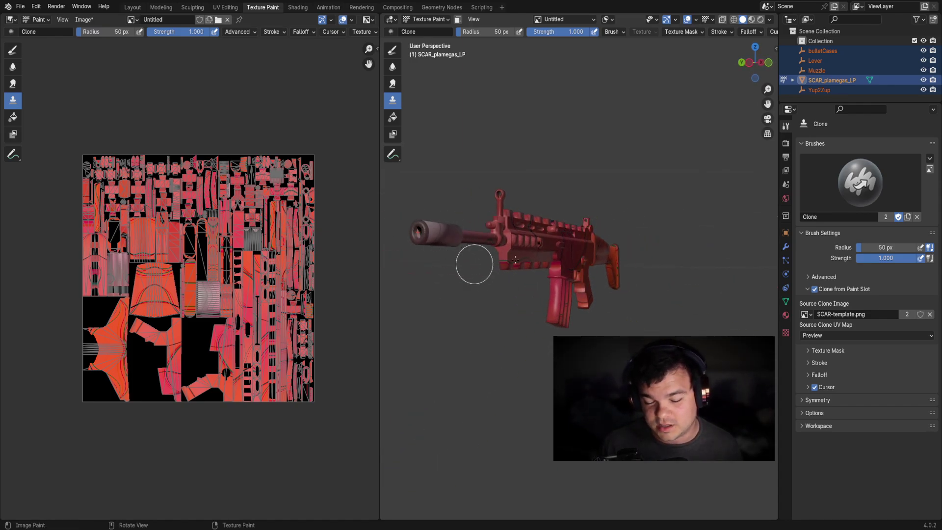
{"action": "mouse_move", "coordinate": [626, 275]}
{"action": "middle_mouse_down"}
{"action": "mouse_move", "coordinate": [559, 277]}
{"action": "mouse_move", "coordinate": [608, 237]}
{"action": "middle_mouse_up"}
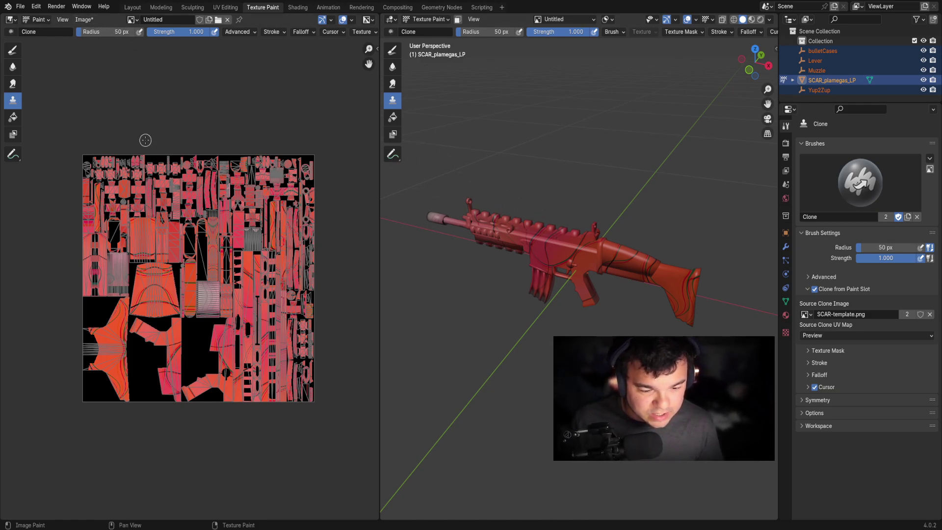
- Save the clone-painted rifle texture to an image file with Alt+S
{"action": "left_click", "coordinate": [84, 19]}
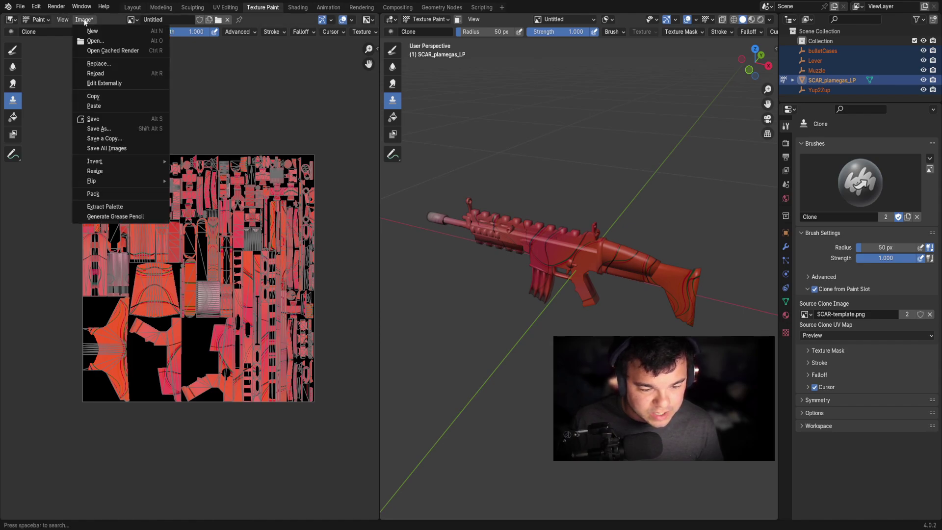
{"action": "left_click", "coordinate": [104, 129]}
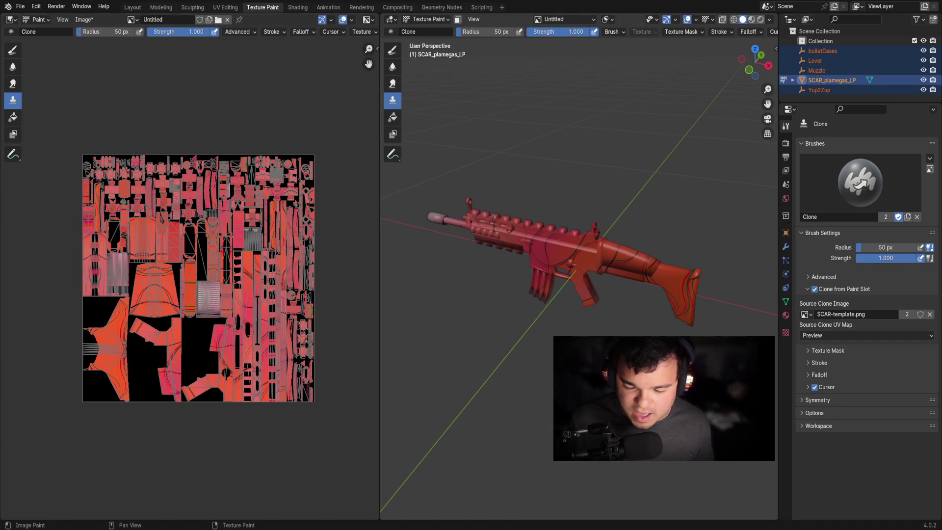
{"action": "key", "text": "alt+s"}
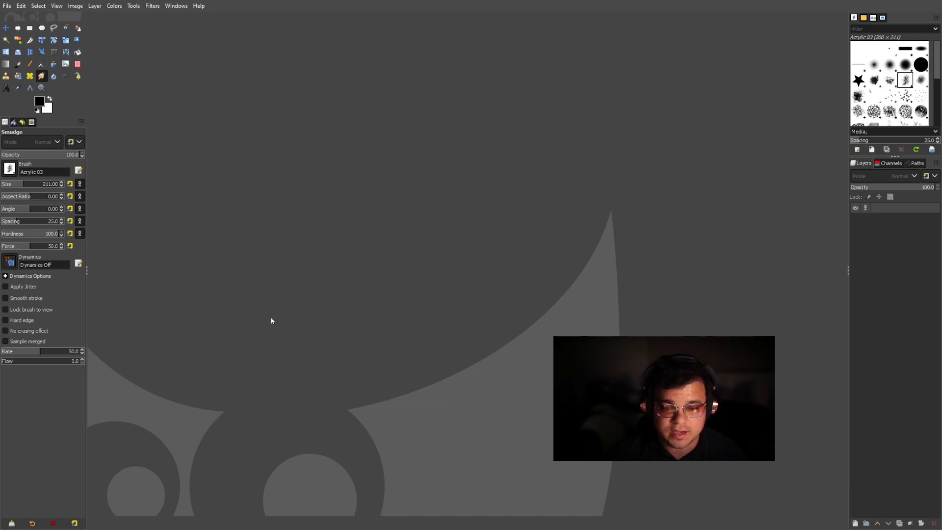
- Open Red Lines orange skin.png in GIMP
{"action": "left_click", "coordinate": [7, 6]}
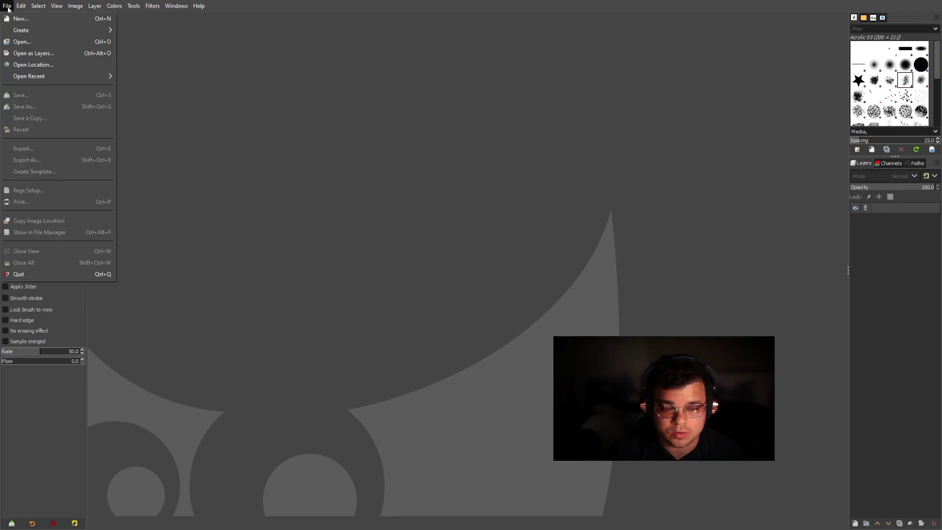
{"action": "left_click", "coordinate": [31, 43]}
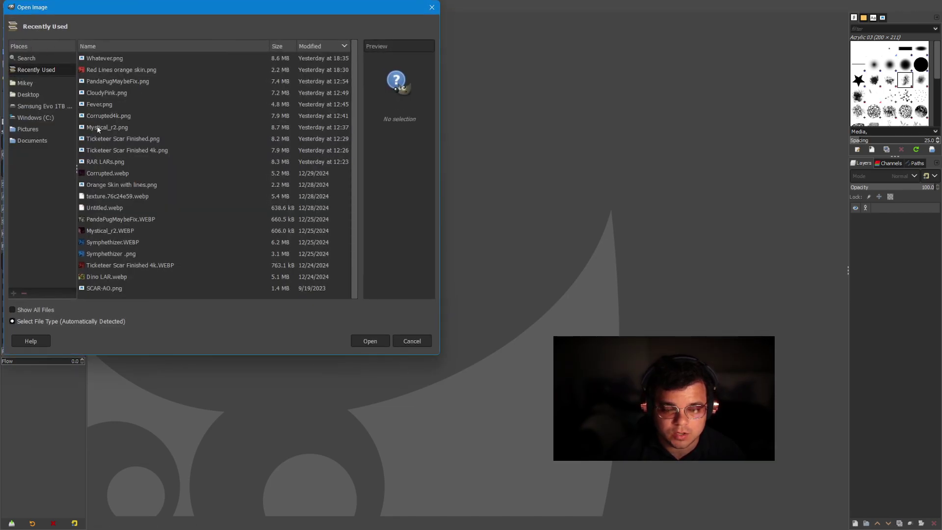
{"action": "left_click", "coordinate": [119, 69]}
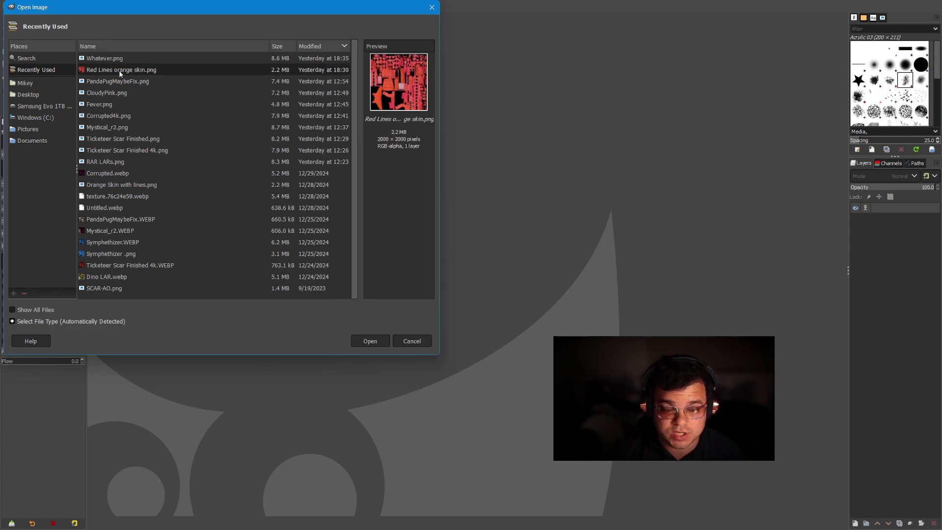
{"action": "left_click", "coordinate": [371, 345]}
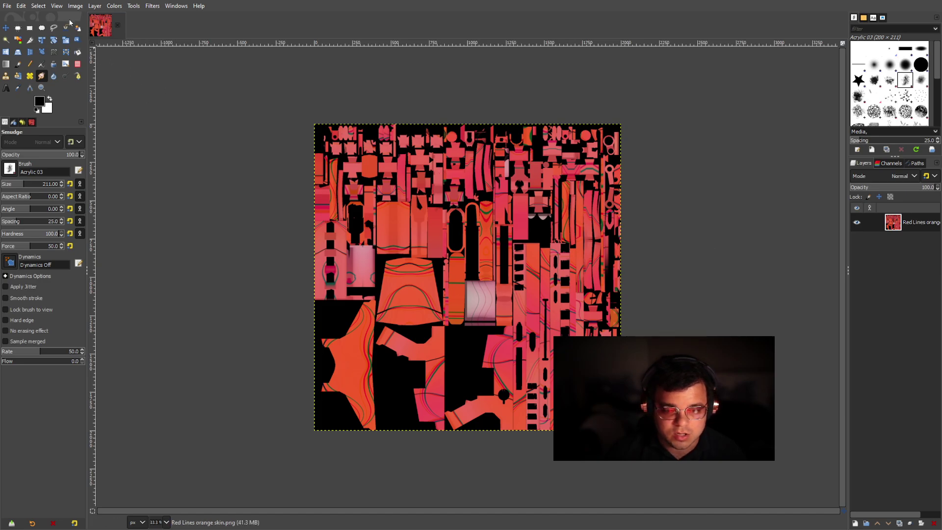
- Scale the skin layer to 4096 × 4096 with linked width and height
{"action": "left_click", "coordinate": [94, 6]}
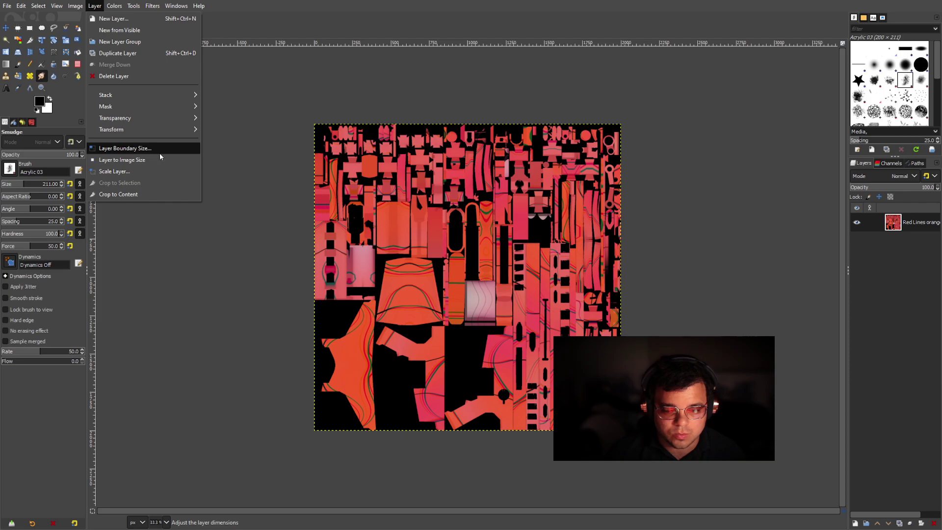
{"action": "left_click", "coordinate": [150, 171]}
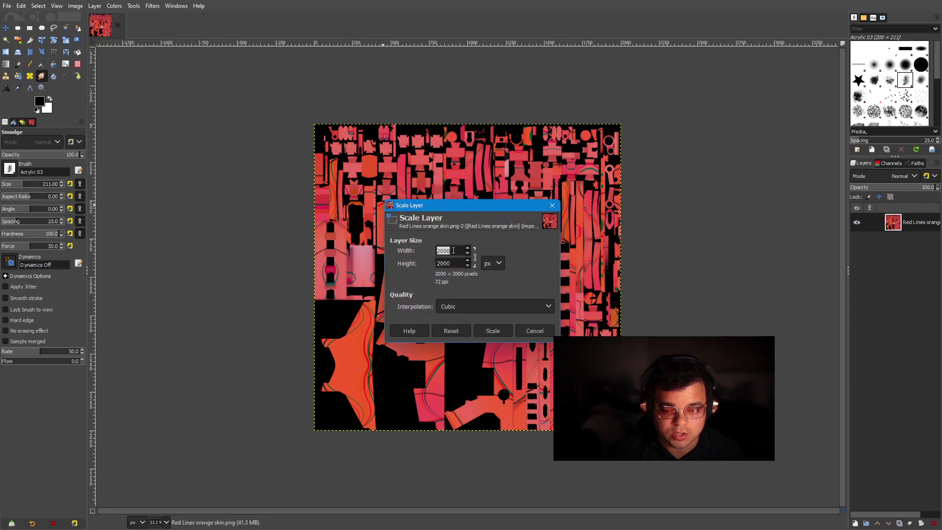
{"action": "type", "text": "4096"}
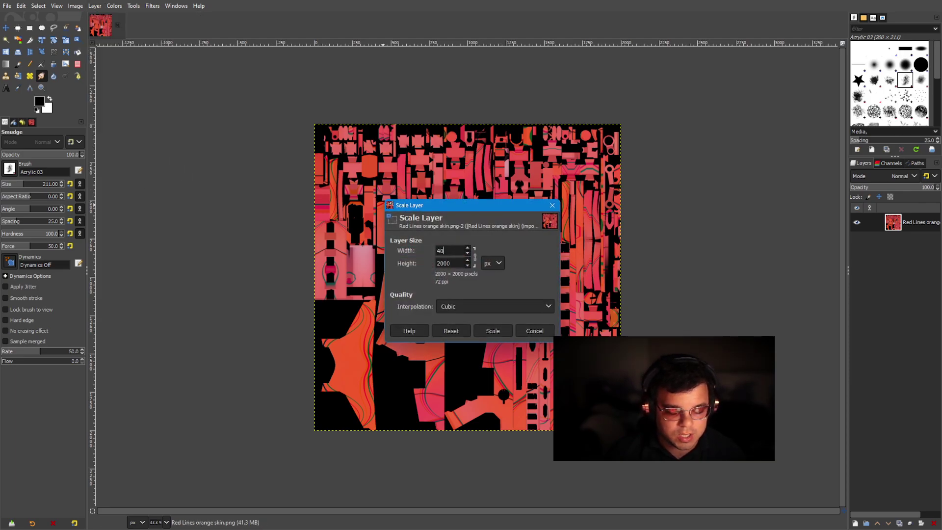
{"action": "left_click", "coordinate": [474, 256]}
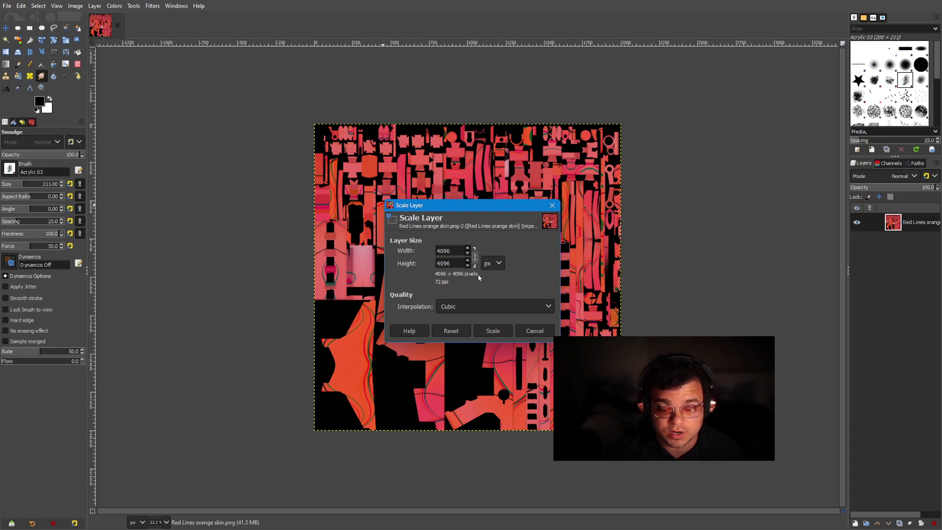
{"action": "left_click", "coordinate": [493, 331]}
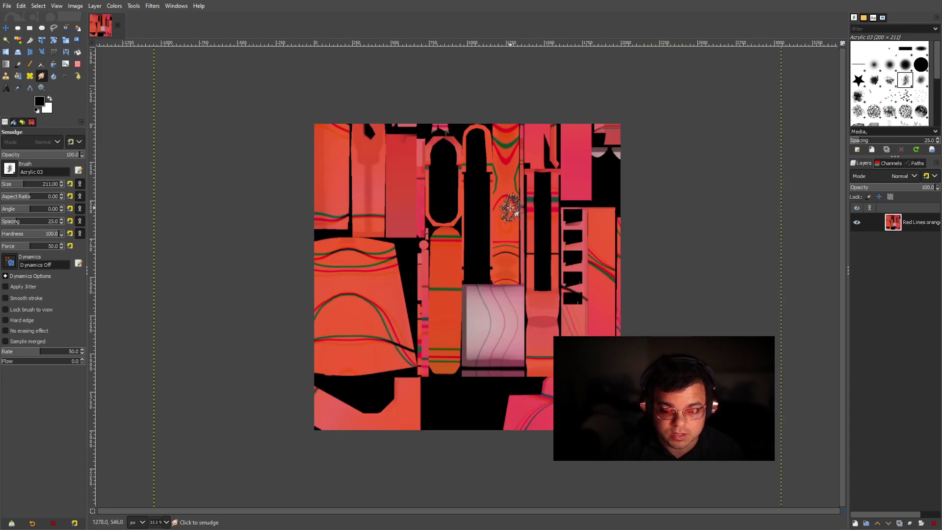
- Fit the canvas to the layer and scroll to view the whole image
{"action": "left_click", "coordinate": [75, 7]}
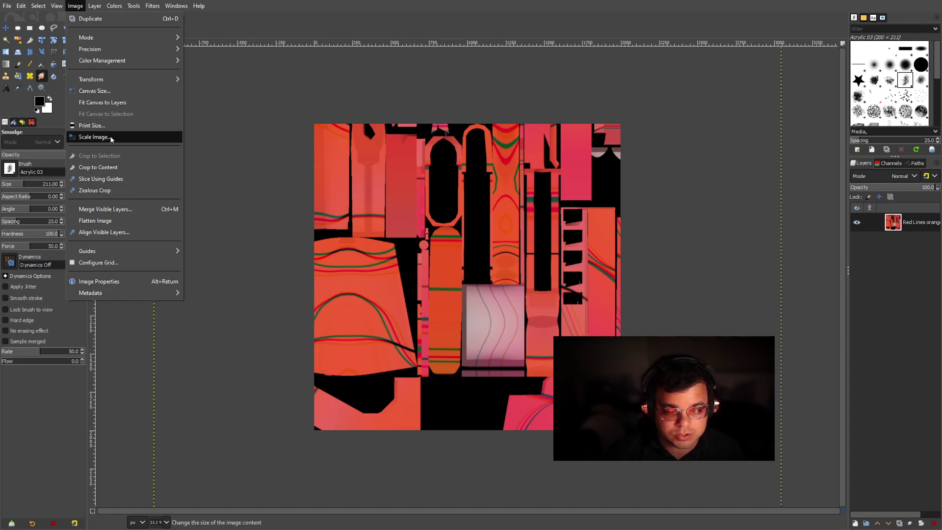
{"action": "left_click", "coordinate": [116, 107]}
{"action": "scroll", "coordinate": [574, 300], "scroll_direction": "up", "scroll_amount": 5}
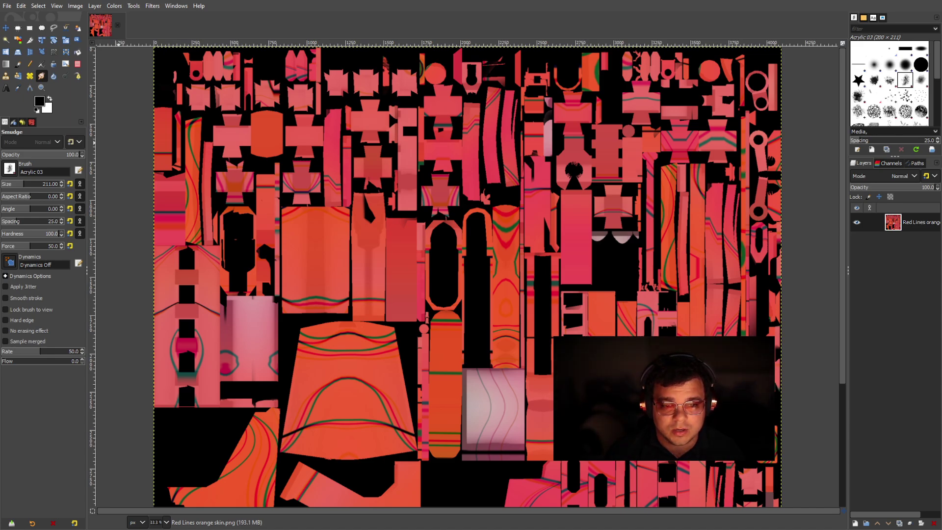
{"action": "key", "text": "super+e"}
- Drag SCAR-AO.png from the Downloads folder into GIMP's Layers panel as a new layer
{"action": "left_click_drag", "start_coordinate": [400, 147], "coordinate": [462, 176]}
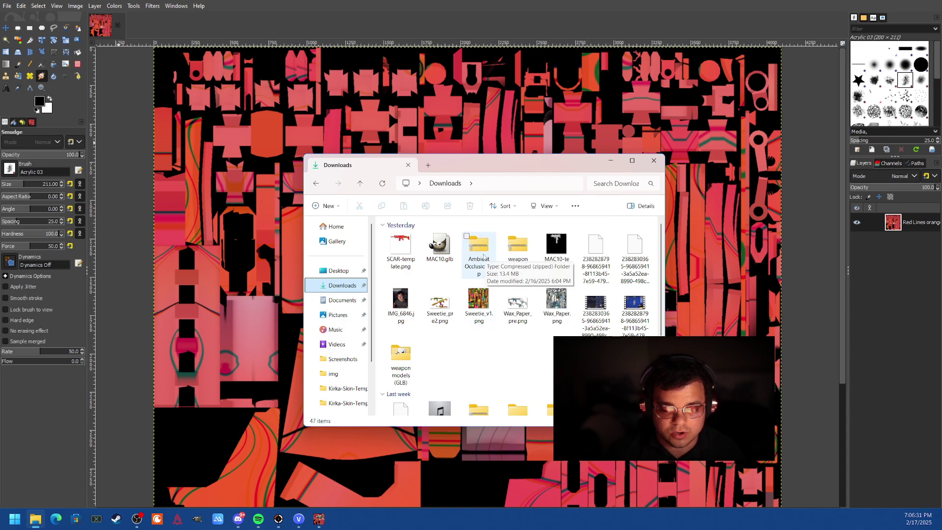
{"action": "scroll", "coordinate": [496, 296], "scroll_direction": "down", "scroll_amount": 2}
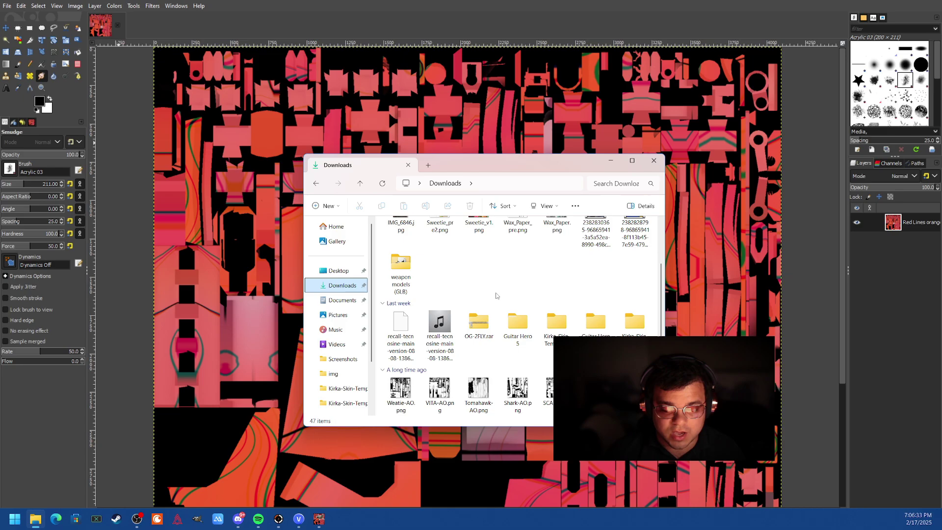
{"action": "scroll", "coordinate": [496, 295], "scroll_direction": "down", "scroll_amount": 3}
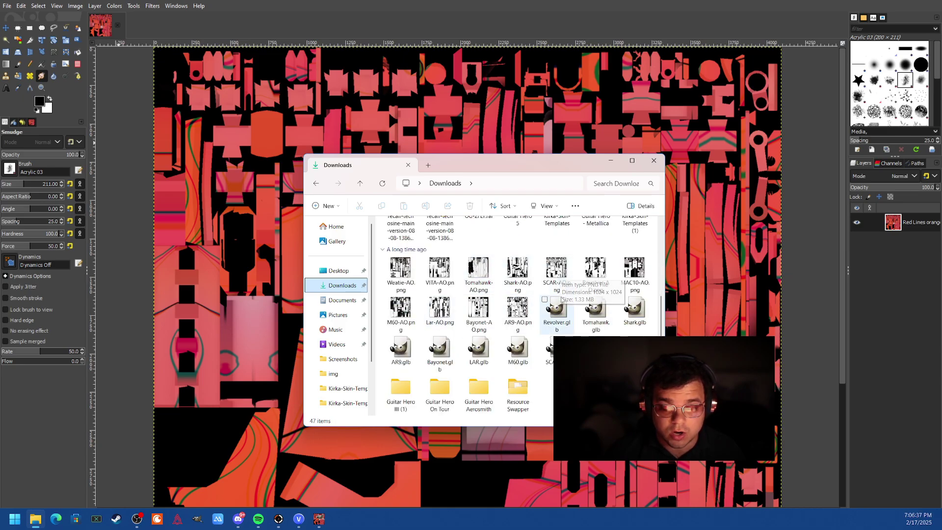
{"action": "left_click", "coordinate": [559, 275]}
{"action": "left_click_drag", "start_coordinate": [811, 276], "coordinate": [882, 254]}
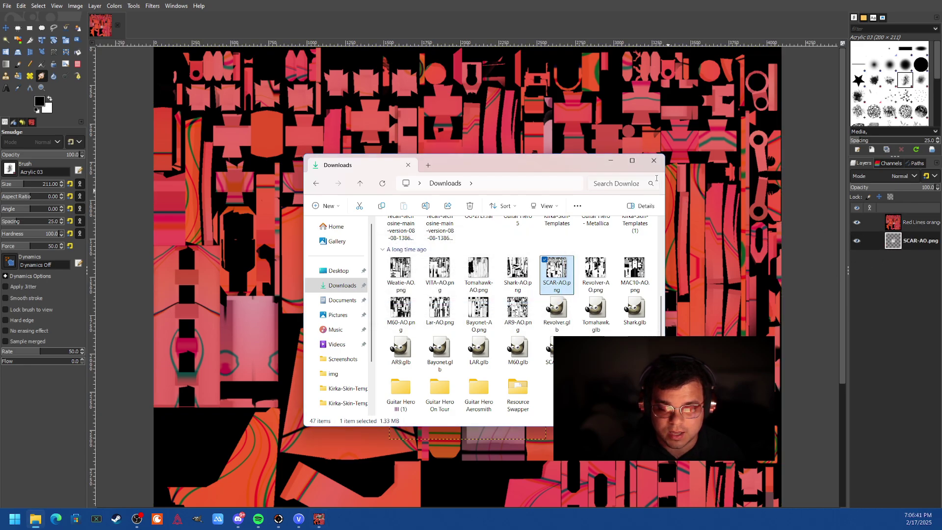
{"action": "left_click", "coordinate": [917, 244]}
- Scale the SCAR-AO.png layer to 4096 × 4096 and keep it below the Red Lines layer
{"action": "left_click_drag", "start_coordinate": [916, 245], "coordinate": [906, 226]}
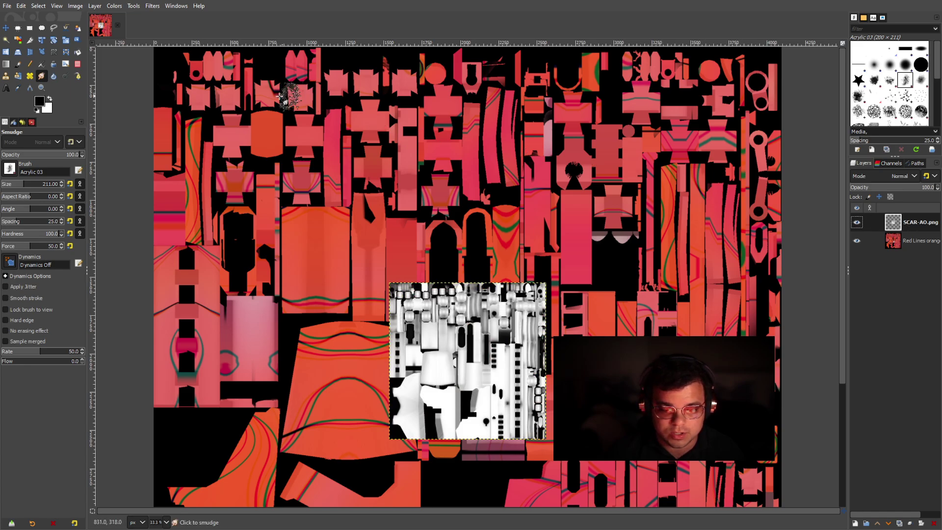
{"action": "left_click", "coordinate": [94, 6]}
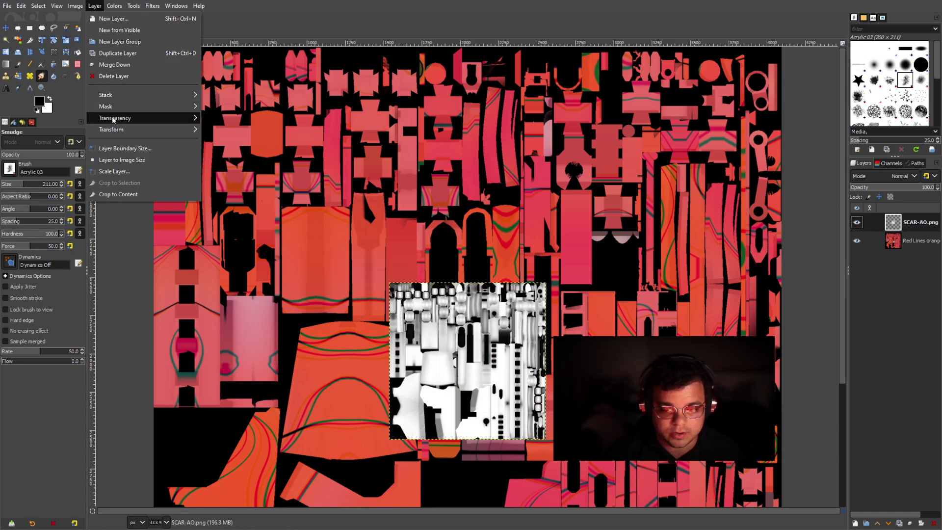
{"action": "left_click", "coordinate": [113, 171]}
{"action": "type", "text": "4096"}
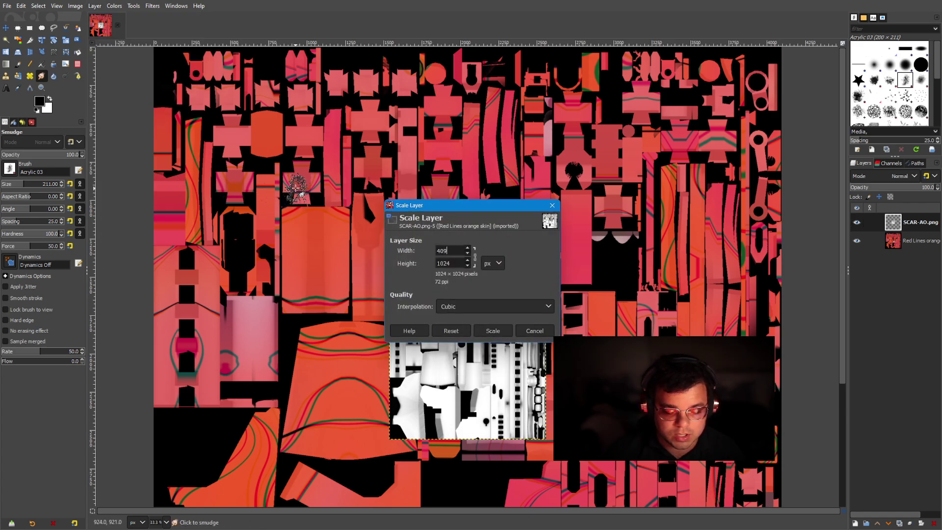
{"action": "left_click", "coordinate": [447, 259]}
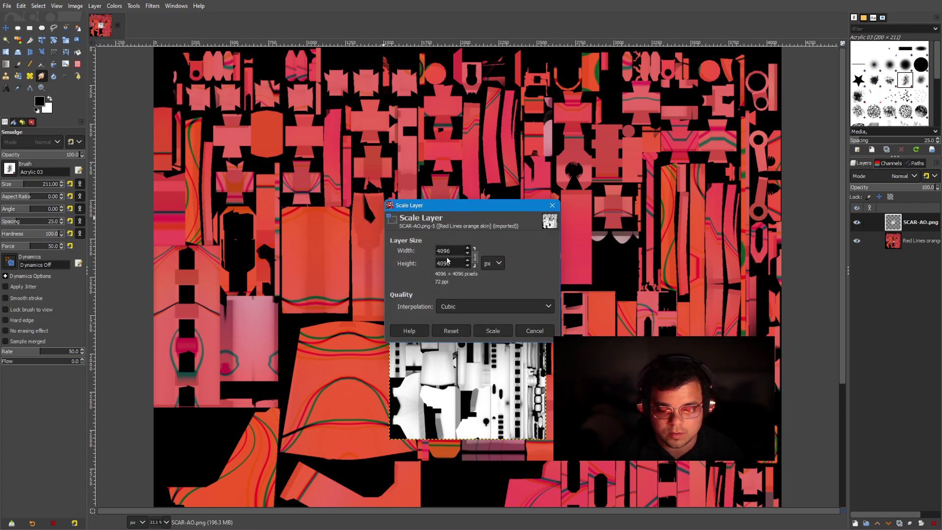
{"action": "left_click", "coordinate": [492, 331]}
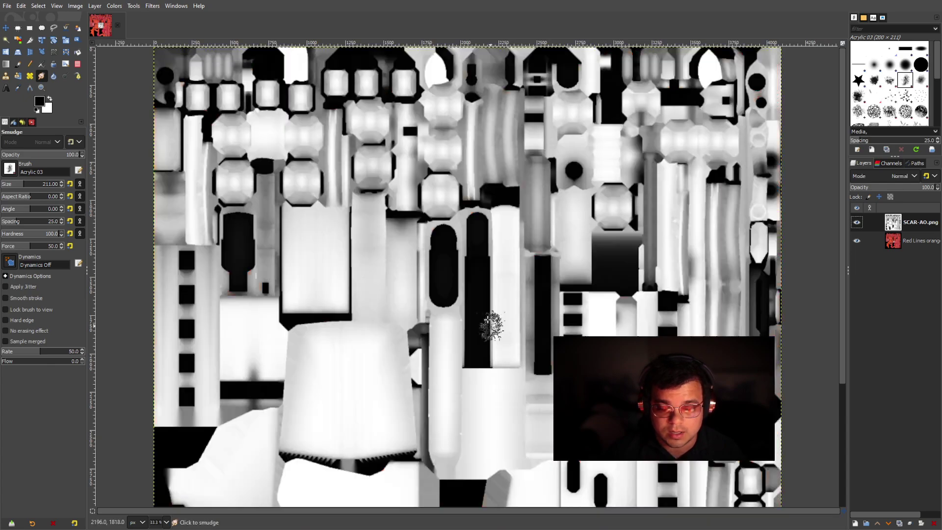
{"action": "left_click_drag", "start_coordinate": [912, 235], "coordinate": [911, 253]}
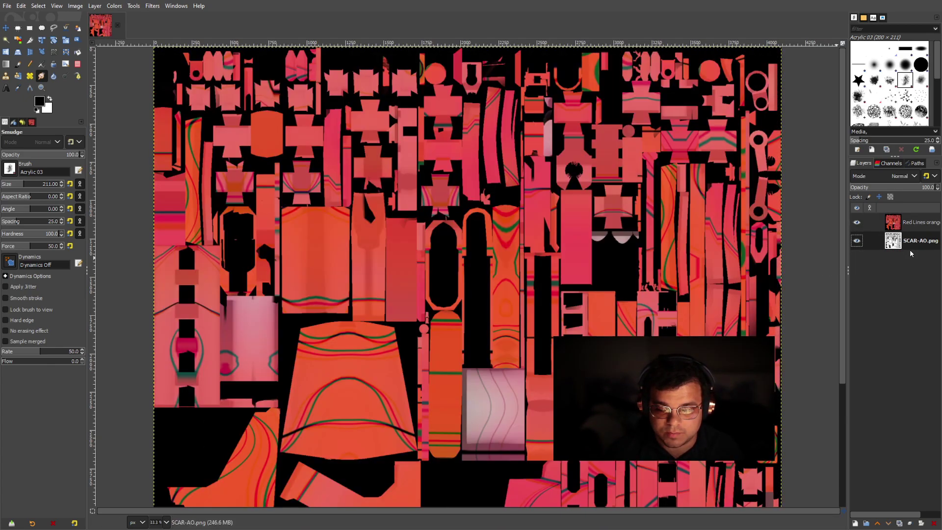
- Set the Red Lines layer's blend mode to Multiply over the AO map
{"action": "left_click", "coordinate": [914, 225]}
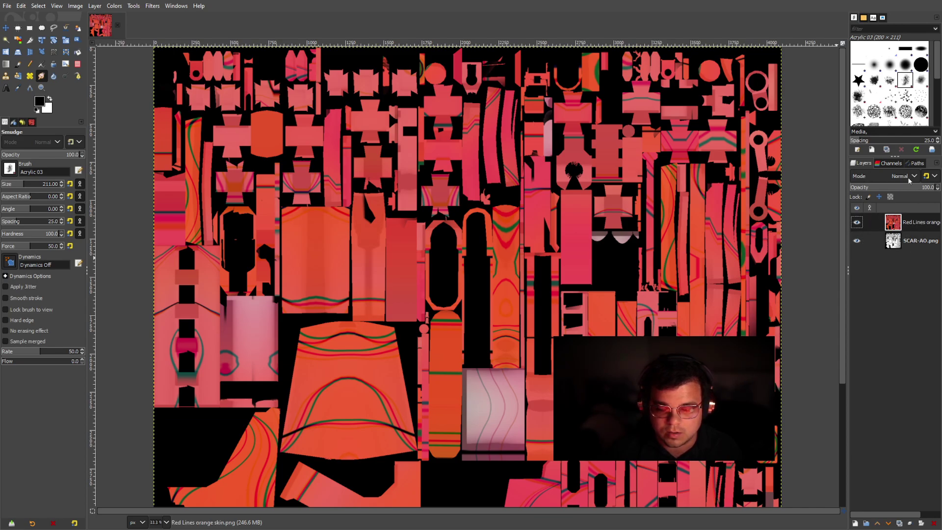
{"action": "left_click", "coordinate": [907, 177]}
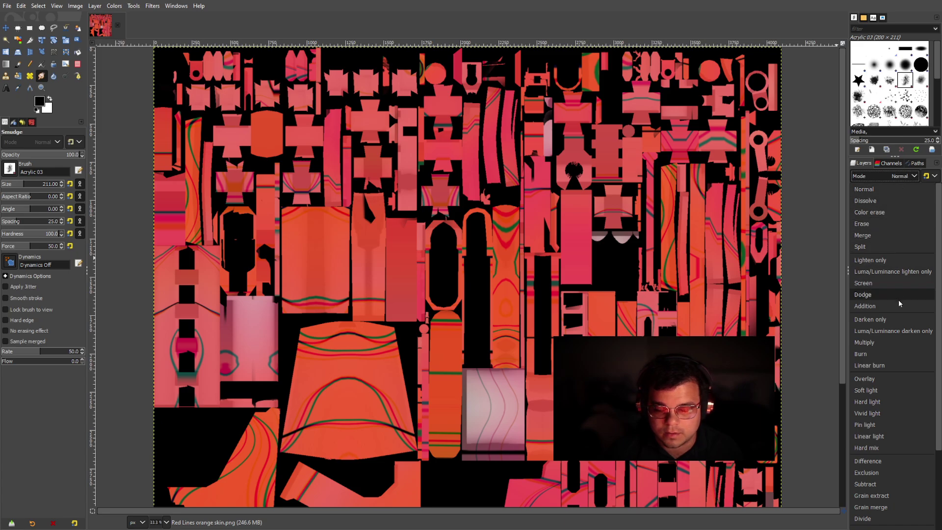
{"action": "left_click", "coordinate": [864, 343]}
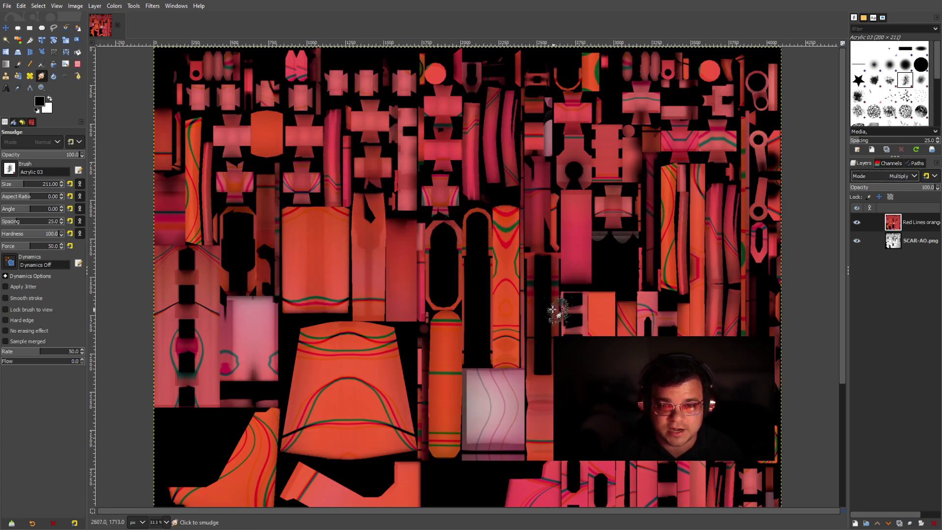
{"action": "scroll", "coordinate": [545, 314], "scroll_direction": "down", "scroll_amount": 5}
{"action": "scroll", "coordinate": [554, 326], "scroll_direction": "up", "scroll_amount": 5}
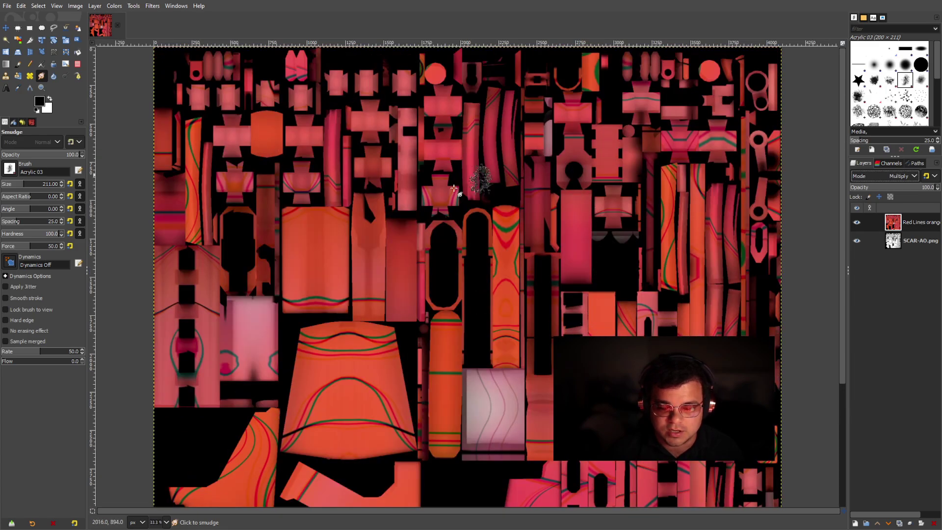
- Export the image as Red Lines orange skin2.png with the default PNG options
{"action": "left_click", "coordinate": [7, 6]}
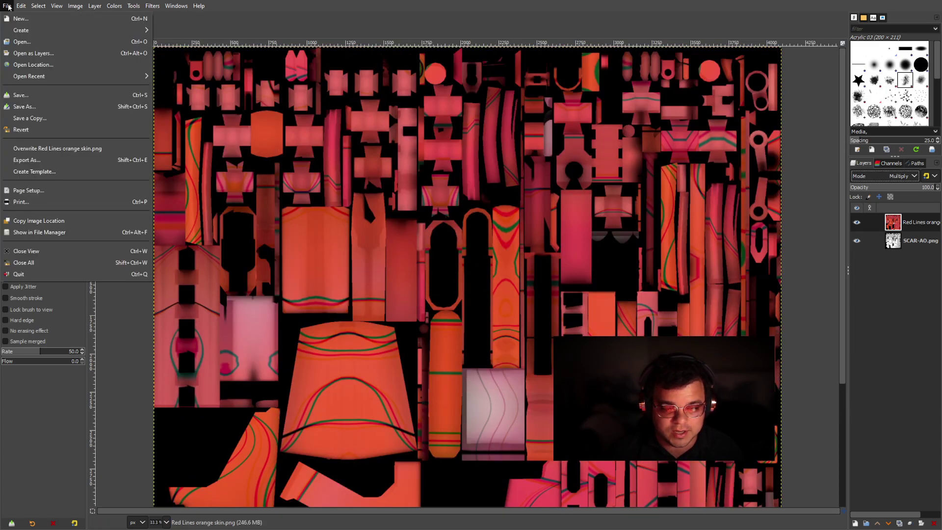
{"action": "left_click", "coordinate": [24, 107]}
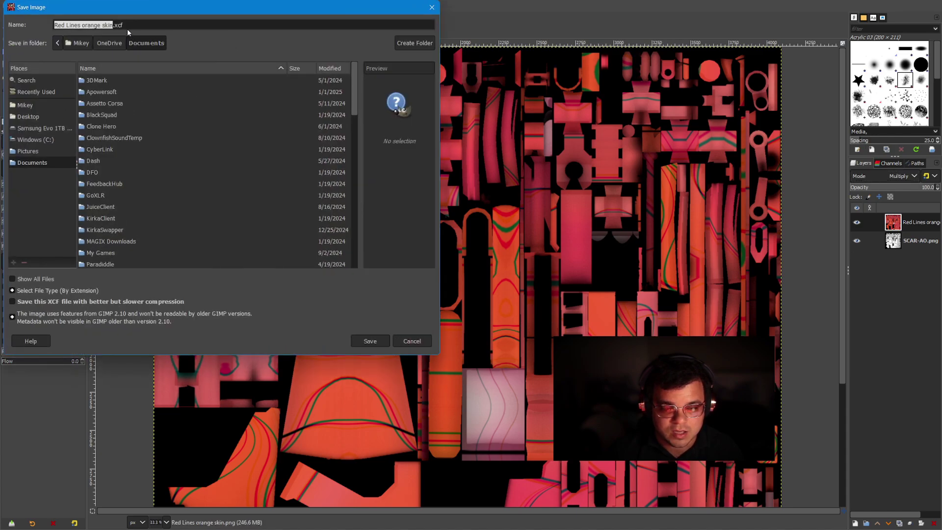
{"action": "left_click", "coordinate": [432, 8]}
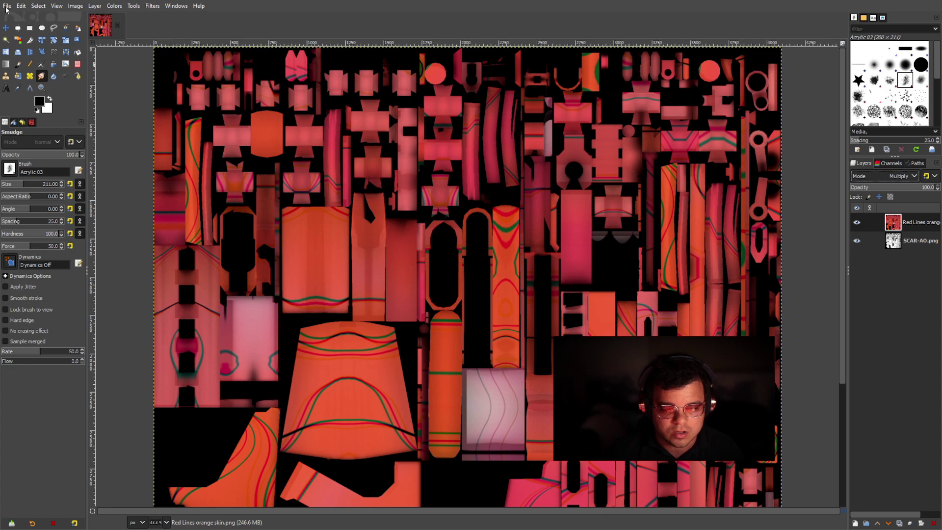
{"action": "left_click", "coordinate": [7, 6]}
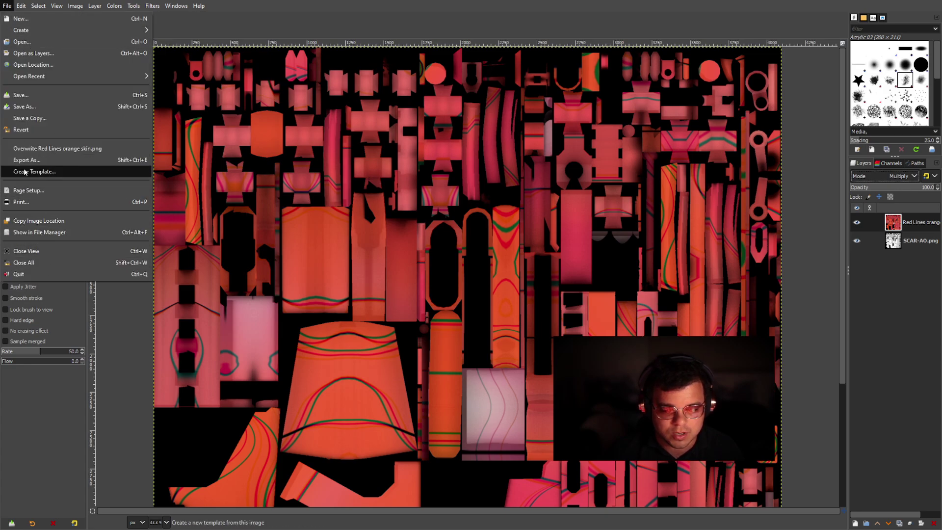
{"action": "left_click", "coordinate": [41, 162]}
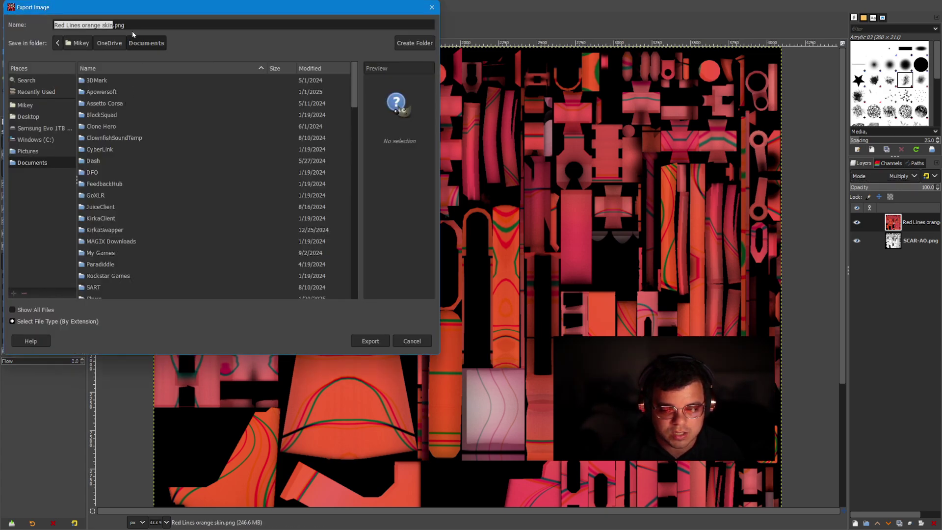
{"action": "left_click", "coordinate": [132, 27]}
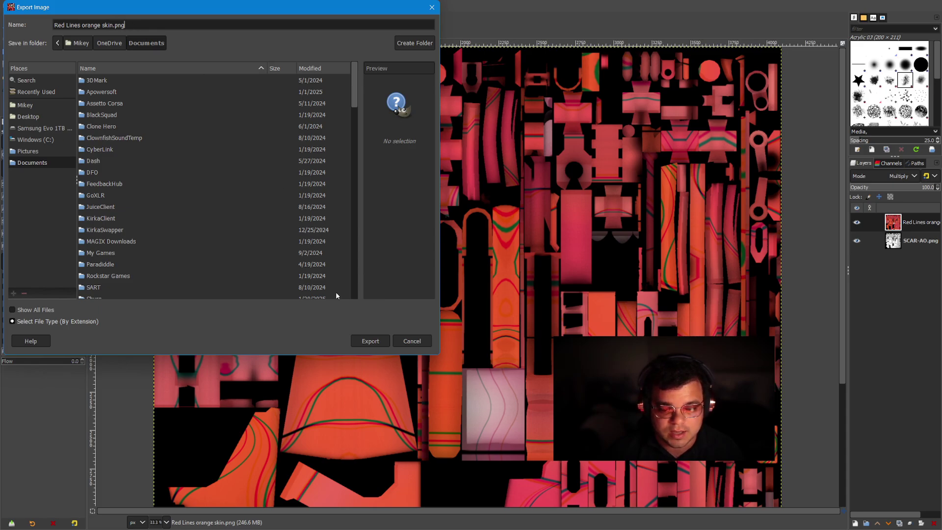
{"action": "left_click", "coordinate": [367, 342]}
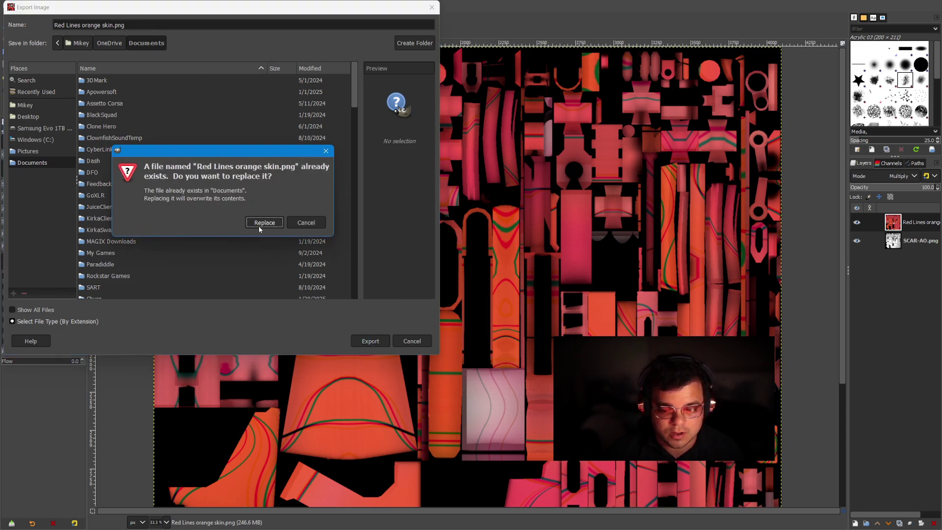
{"action": "left_click", "coordinate": [306, 223]}
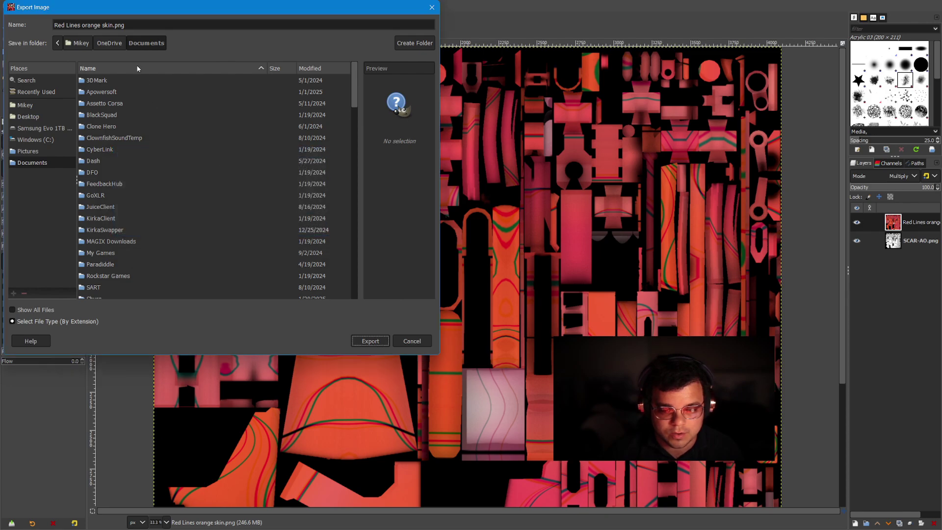
{"action": "left_click", "coordinate": [113, 25]}
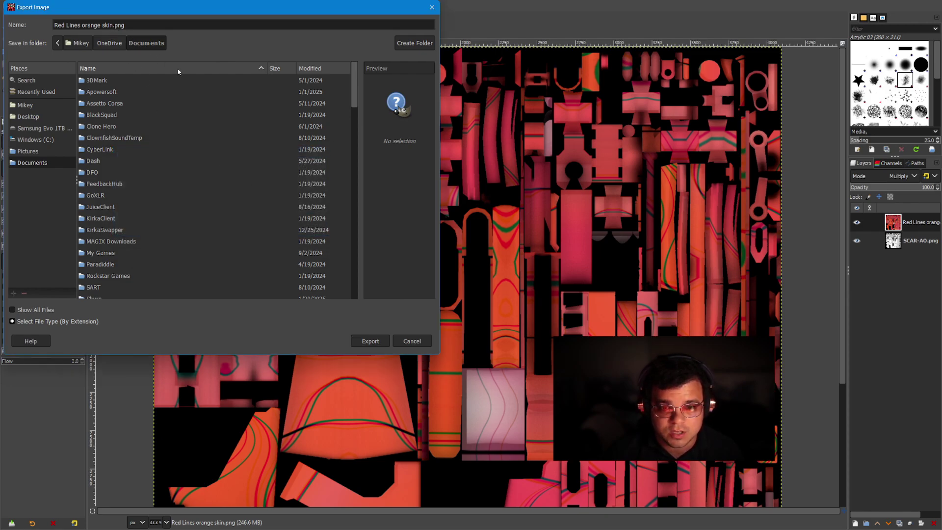
{"action": "type", "text": "2"}
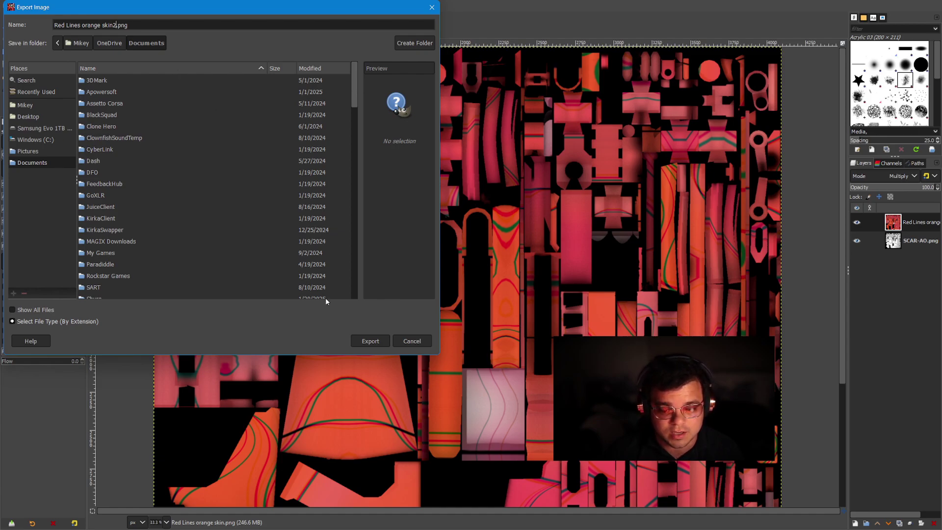
{"action": "left_click", "coordinate": [369, 341]}
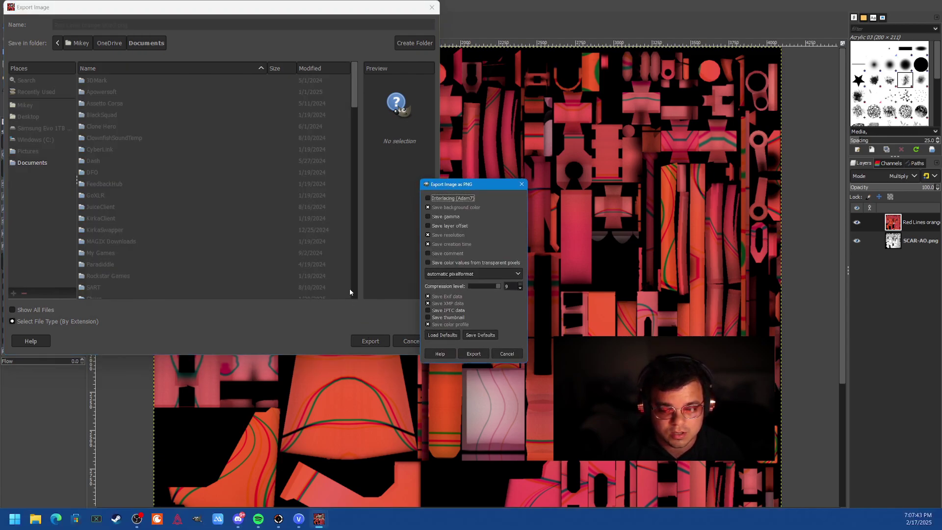
{"action": "left_click", "coordinate": [479, 354]}
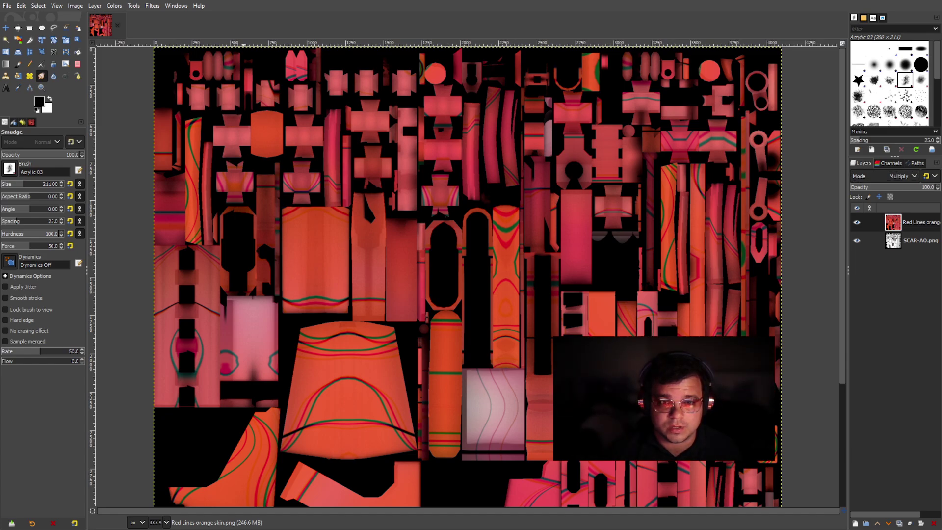
- Open Juice Client's settings menu and launch Open Swapper Folder from the Client tab
{"action": "key", "text": "alt+Tab"}
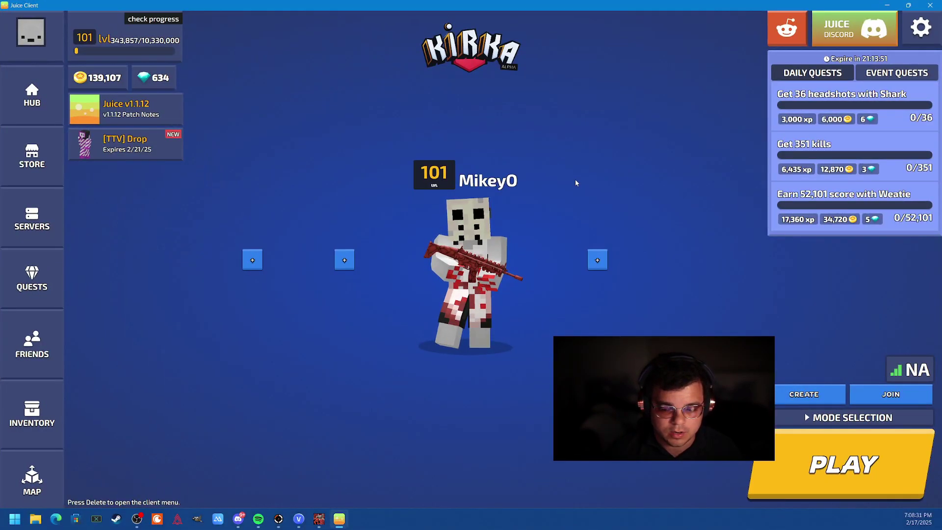
{"action": "key", "text": "Delete"}
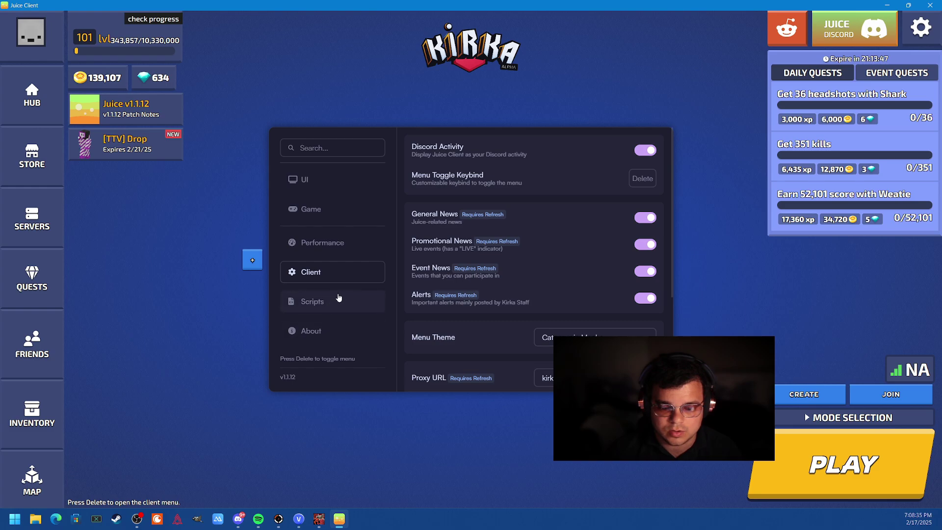
{"action": "scroll", "coordinate": [447, 301], "scroll_direction": "down", "scroll_amount": 3}
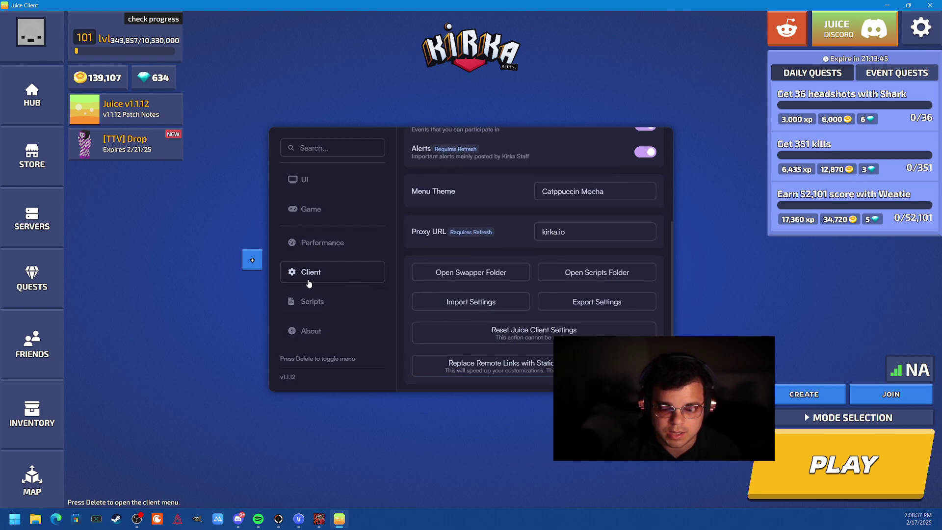
{"action": "left_click", "coordinate": [471, 272]}
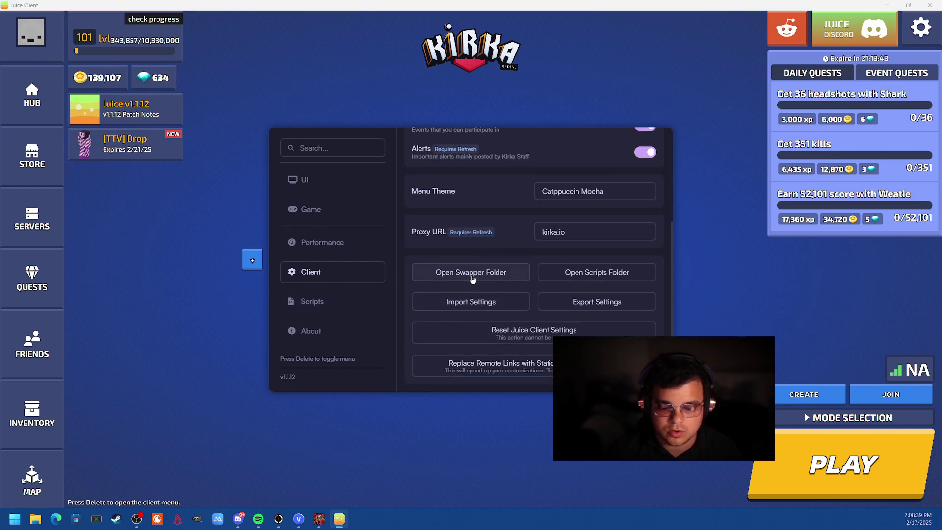
{"action": "double_click", "coordinate": [414, 272]}
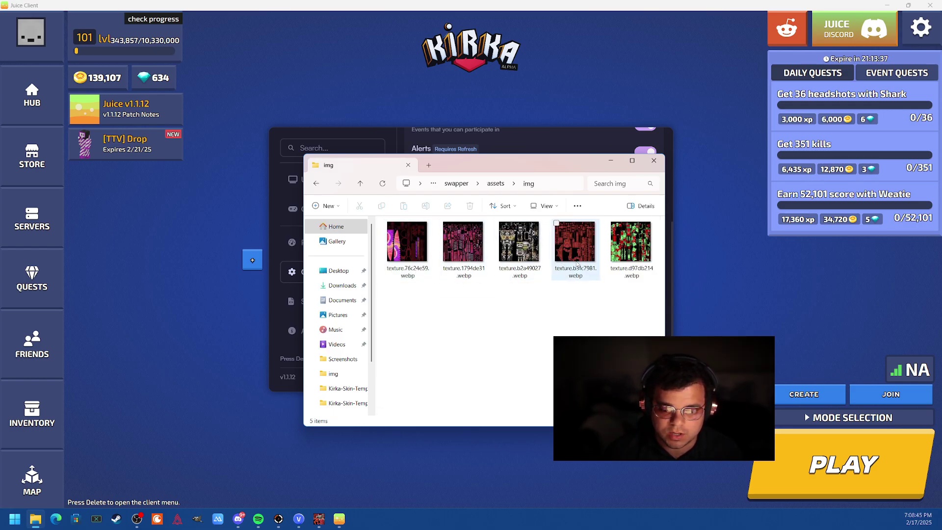
{"action": "left_click", "coordinate": [579, 256]}
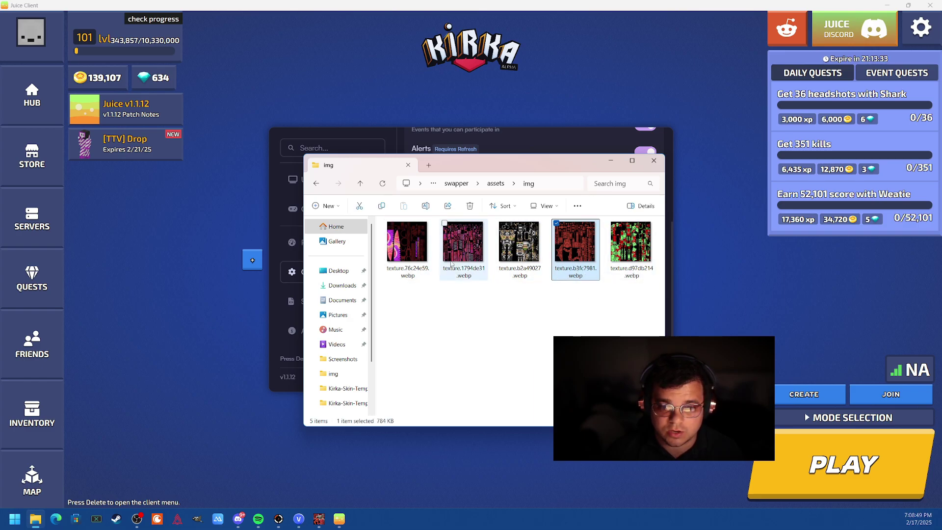
{"action": "right_click", "coordinate": [584, 255]}
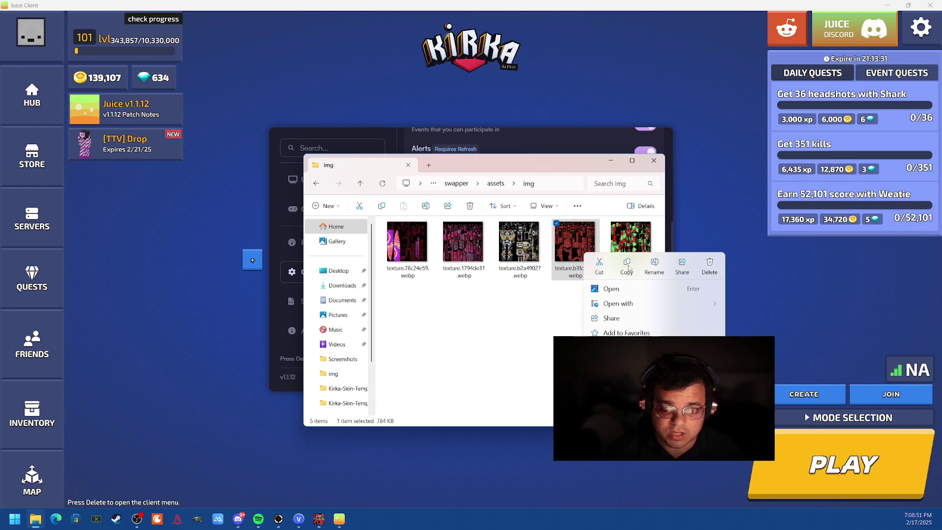
{"action": "left_click", "coordinate": [653, 266]}
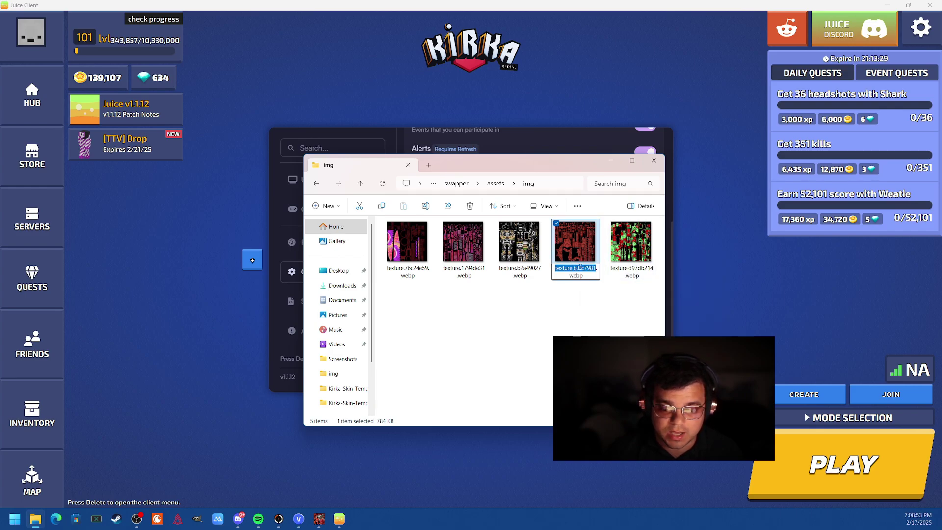
{"action": "left_click", "coordinate": [590, 299]}
{"action": "mouse_move", "coordinate": [35, 524]}
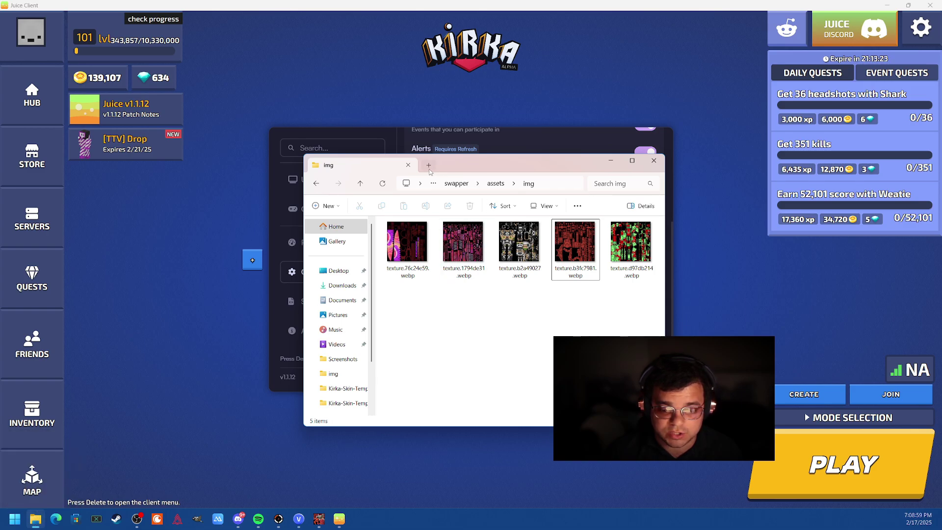
- Copy Red Lines orange skin2.png from Documents in a new tab, then return to the img tab
{"action": "left_click", "coordinate": [428, 166]}
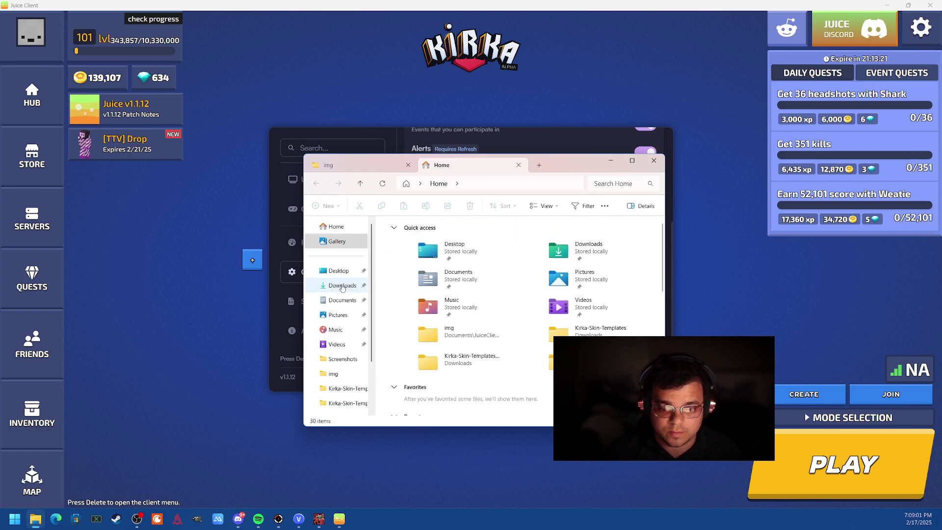
{"action": "left_click", "coordinate": [338, 300]}
{"action": "scroll", "coordinate": [476, 319], "scroll_direction": "down", "scroll_amount": 10}
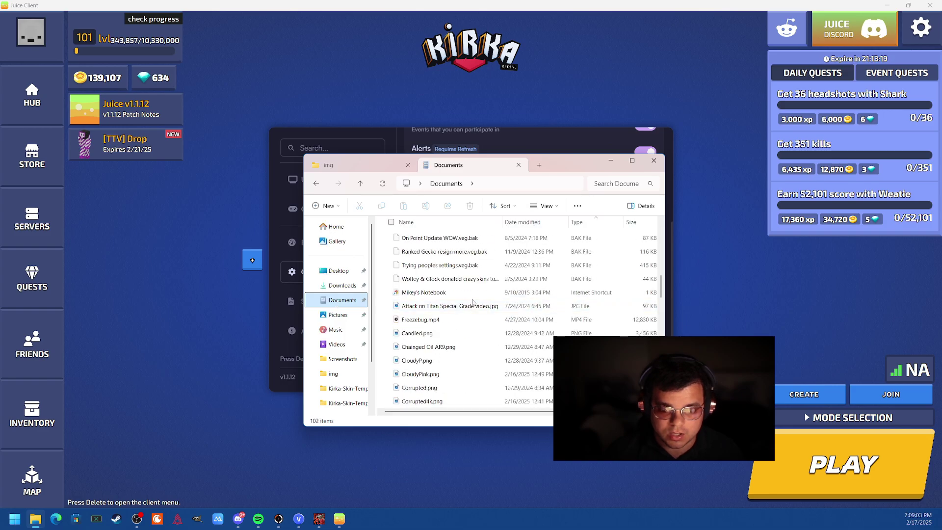
{"action": "scroll", "coordinate": [475, 321], "scroll_direction": "down", "scroll_amount": 5}
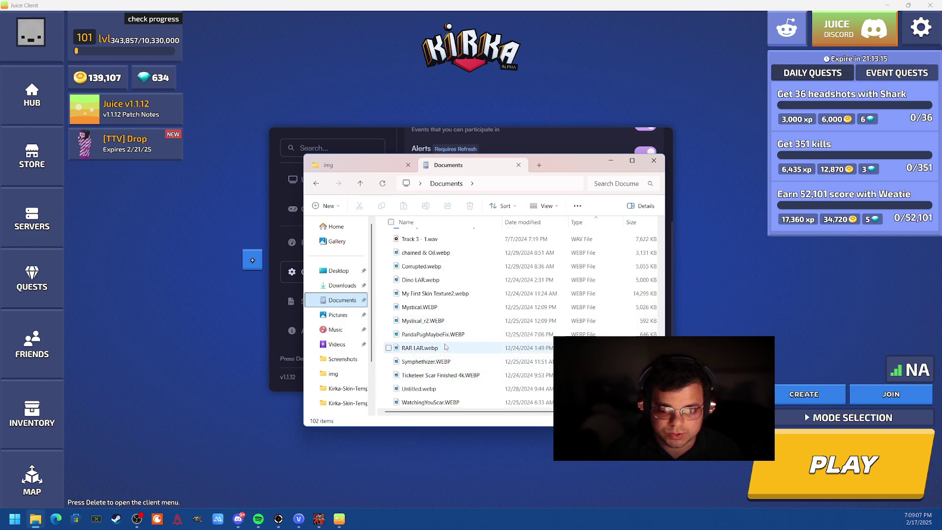
{"action": "scroll", "coordinate": [470, 338], "scroll_direction": "up", "scroll_amount": 5}
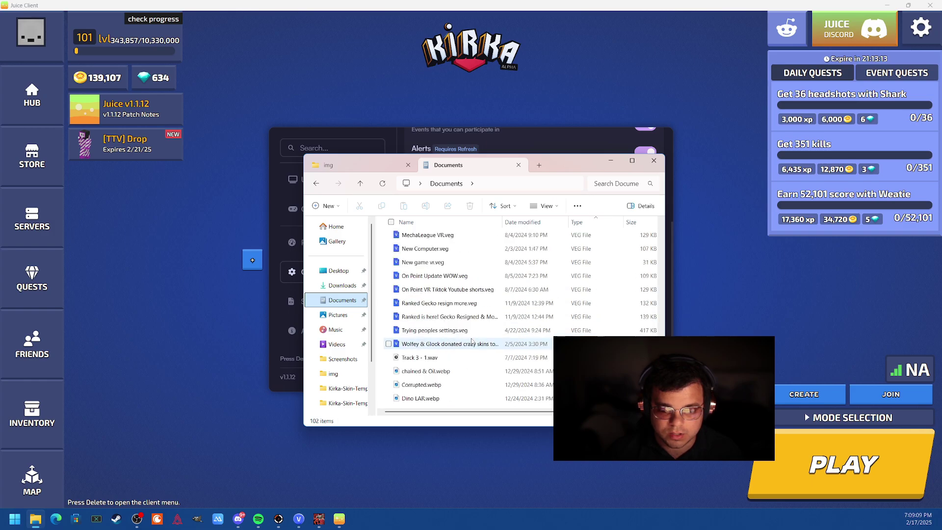
{"action": "scroll", "coordinate": [470, 337], "scroll_direction": "down", "scroll_amount": 10}
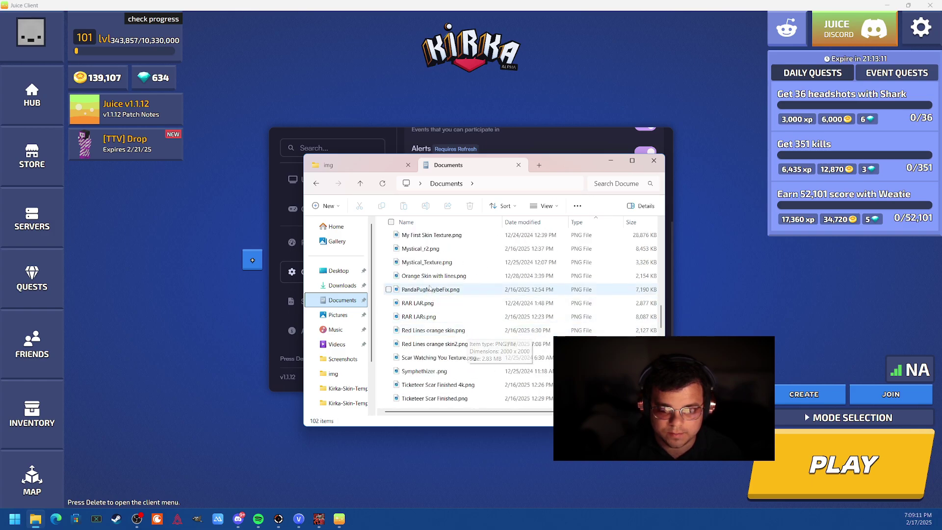
{"action": "left_click", "coordinate": [462, 345]}
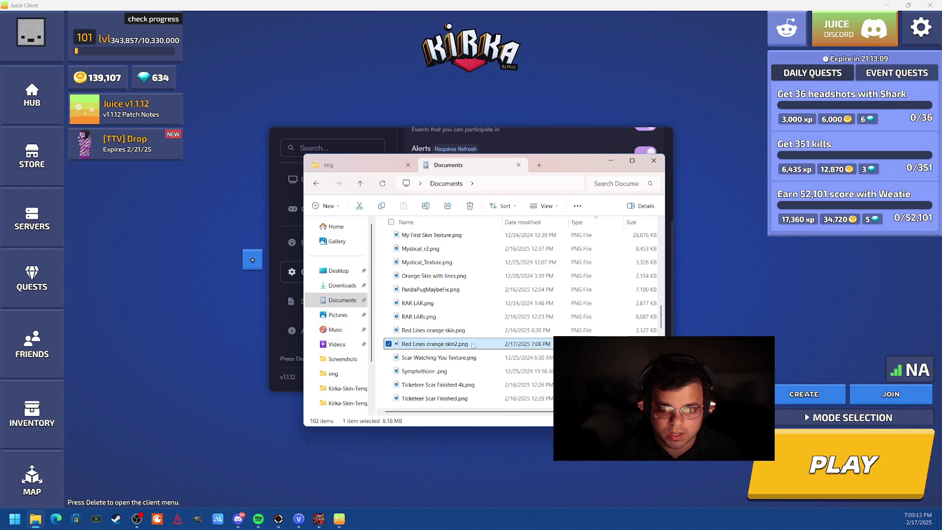
{"action": "right_click", "coordinate": [472, 345]}
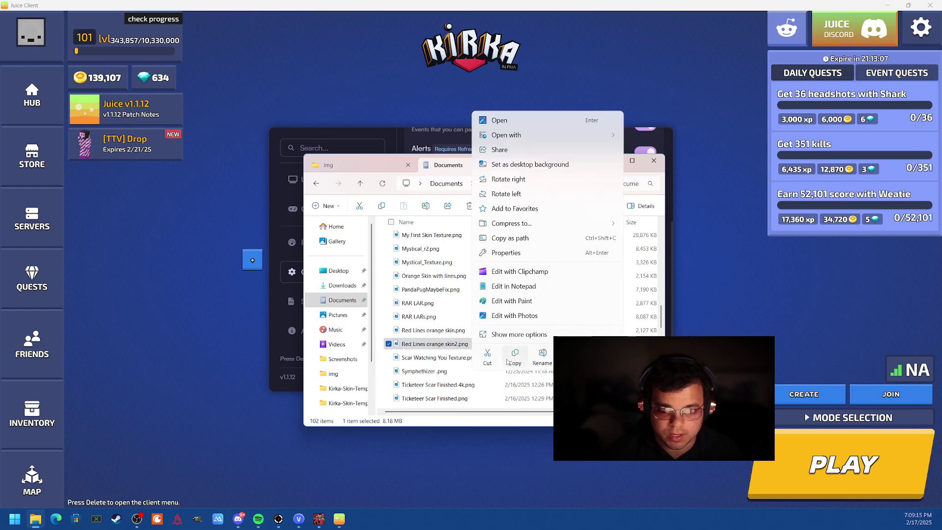
{"action": "left_click", "coordinate": [508, 361]}
{"action": "left_click", "coordinate": [359, 169]}
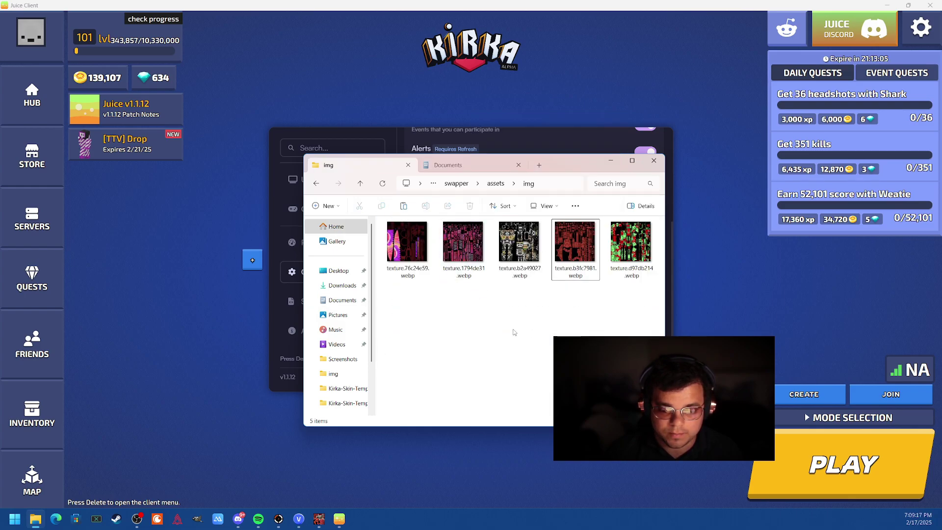
- Paste the PNG into img, copy texture.b3fc7981.webp's name, and delete the original texture
{"action": "key", "text": "ctrl+v"}
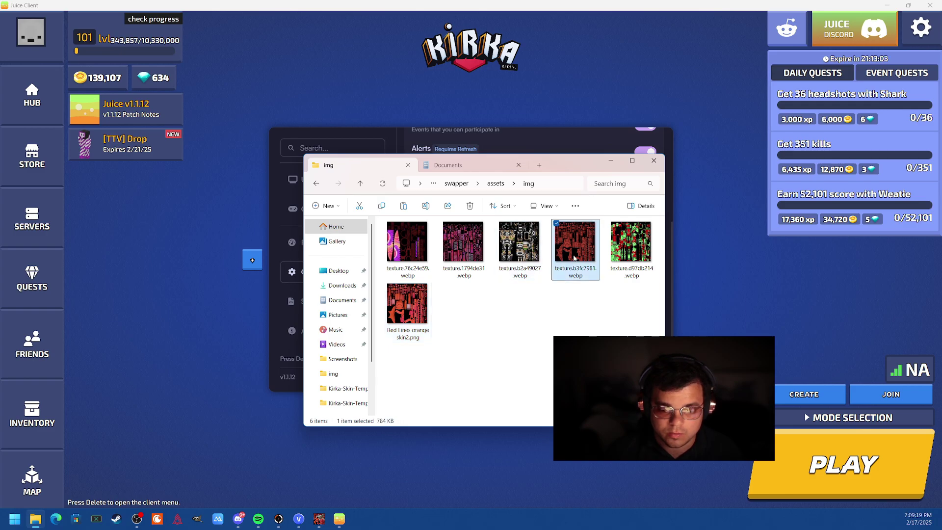
{"action": "right_click", "coordinate": [574, 258]}
{"action": "left_click", "coordinate": [643, 269]}
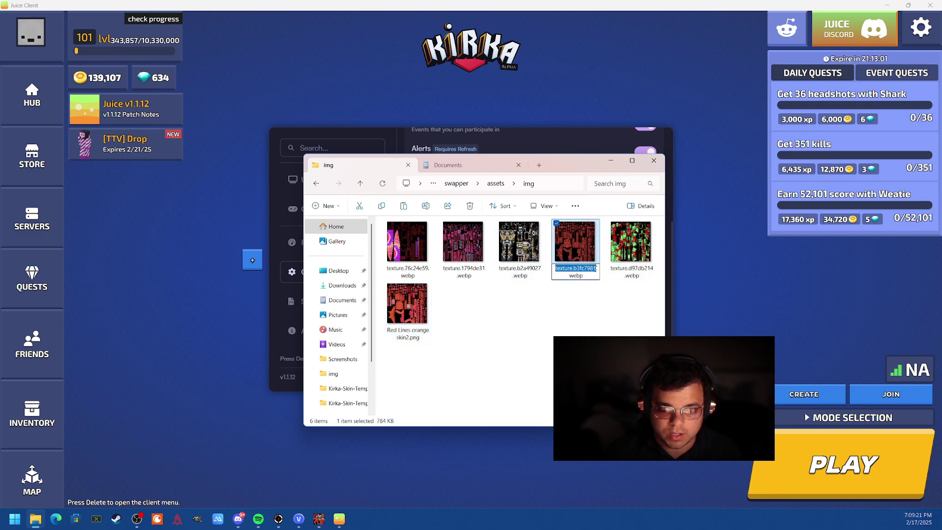
{"action": "key", "text": "Escape"}
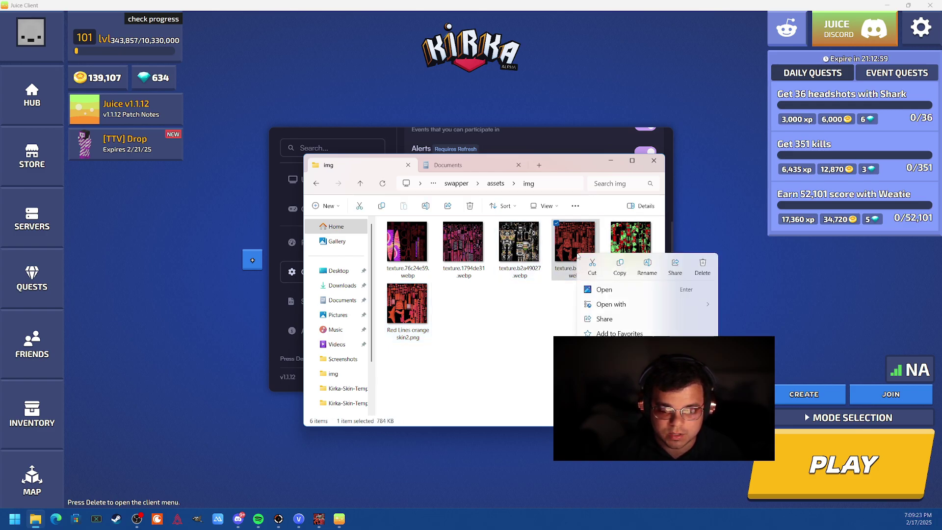
{"action": "right_click", "coordinate": [577, 254]}
{"action": "left_click", "coordinate": [702, 268]}
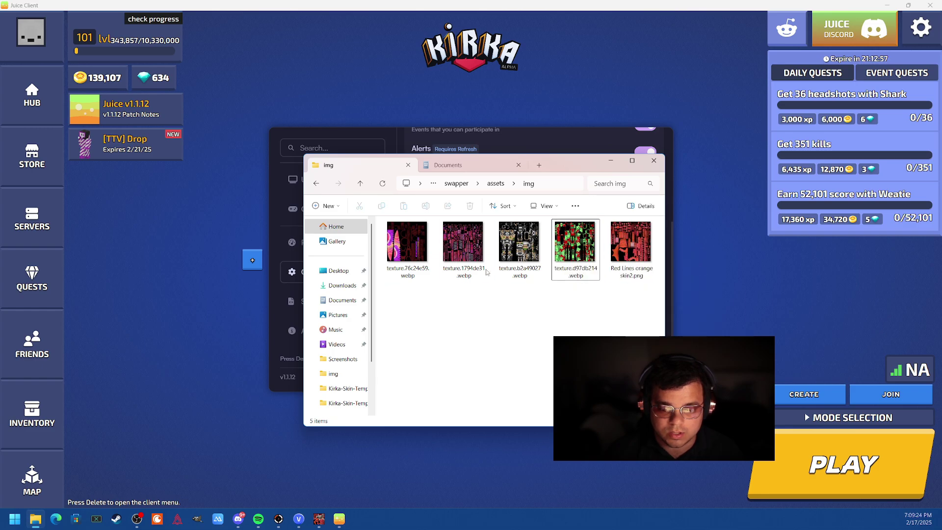
- Rename Red Lines orange skin2.png to texture.b3fc7981.webp, accepting the extension change
{"action": "right_click", "coordinate": [631, 249]}
{"action": "left_click", "coordinate": [641, 274]}
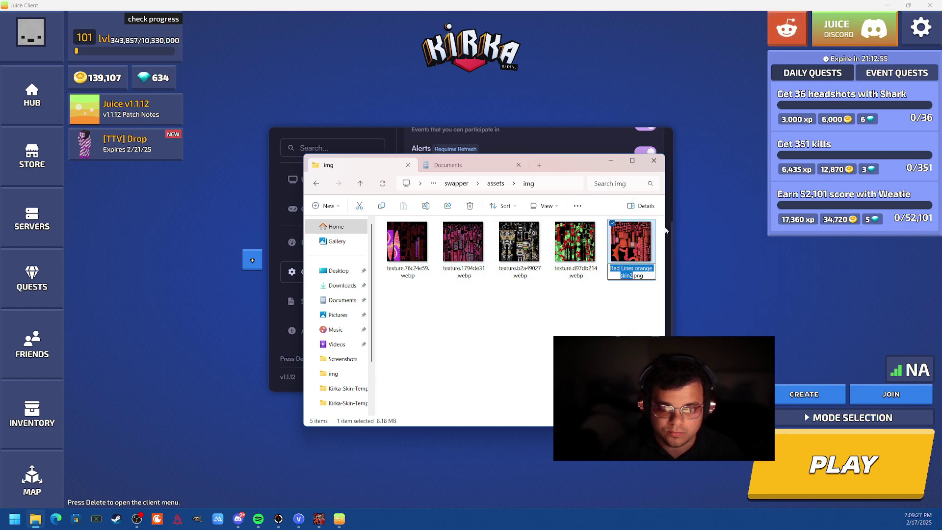
{"action": "key", "text": "ctrl+v"}
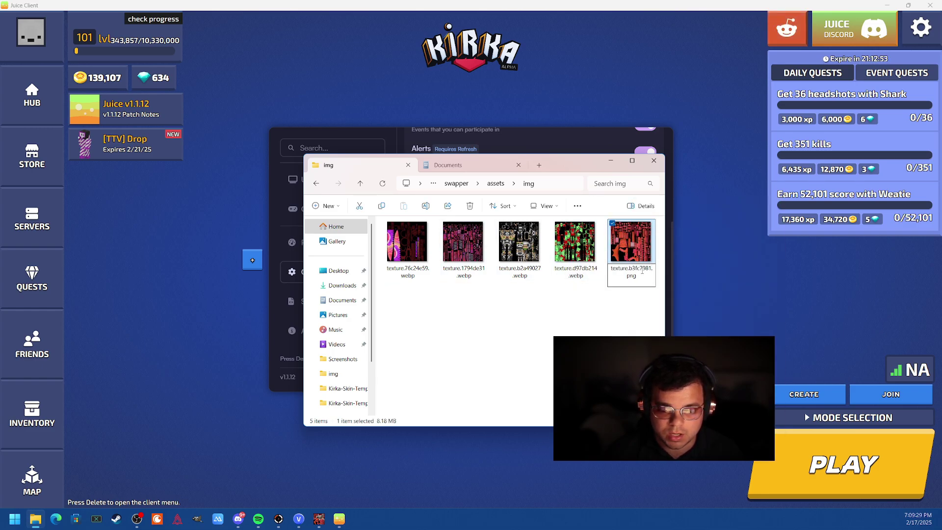
{"action": "type", "text": "web"}
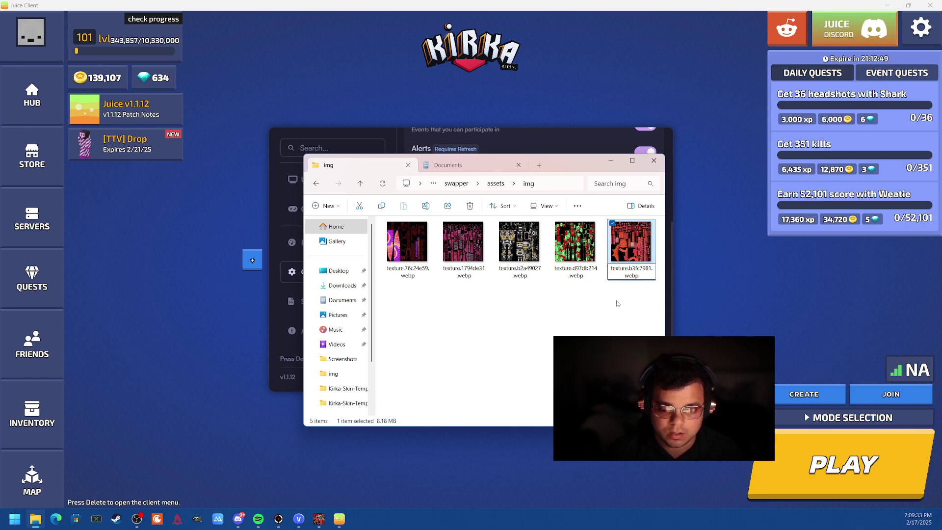
{"action": "type", "text": "p"}
{"action": "key", "text": "Return"}
{"action": "left_click", "coordinate": [512, 264]}
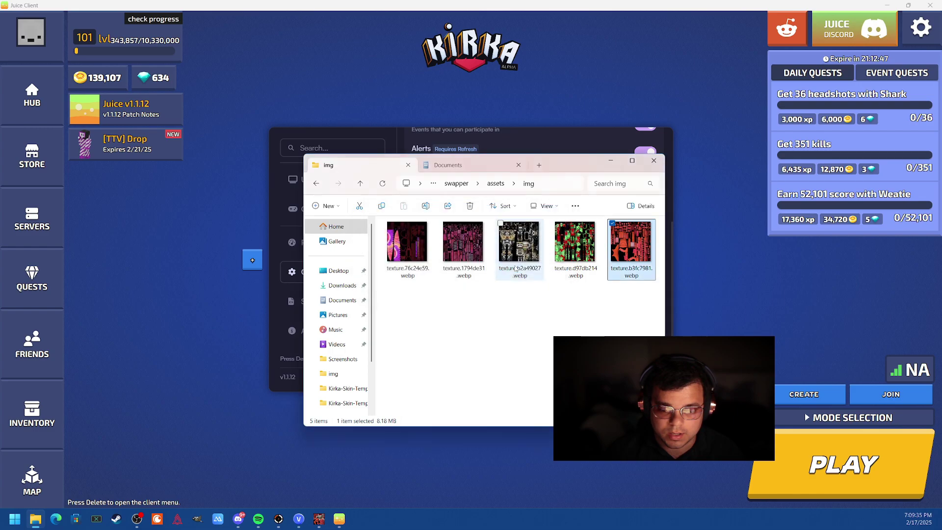
- Close the file browser and client settings, then reload the game with F5 to load the new skin
{"action": "left_click", "coordinate": [655, 163]}
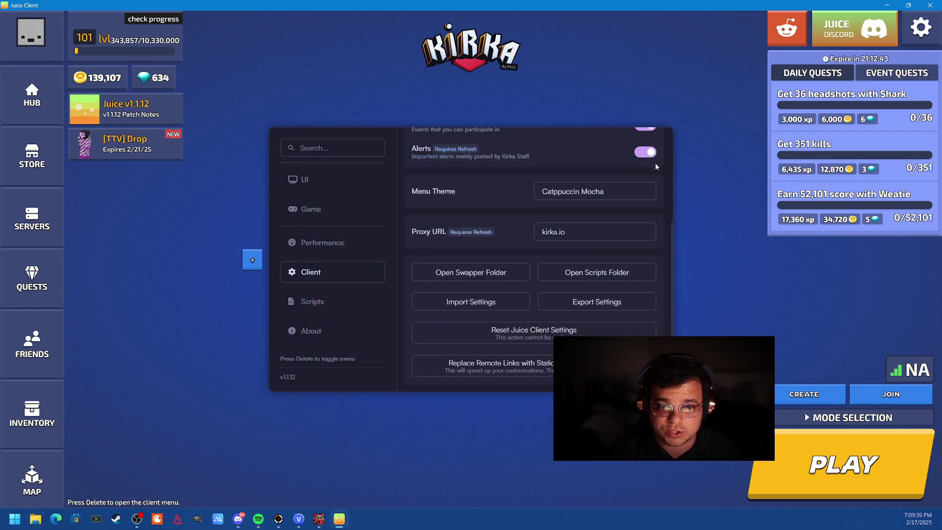
{"action": "key", "text": "Delete"}
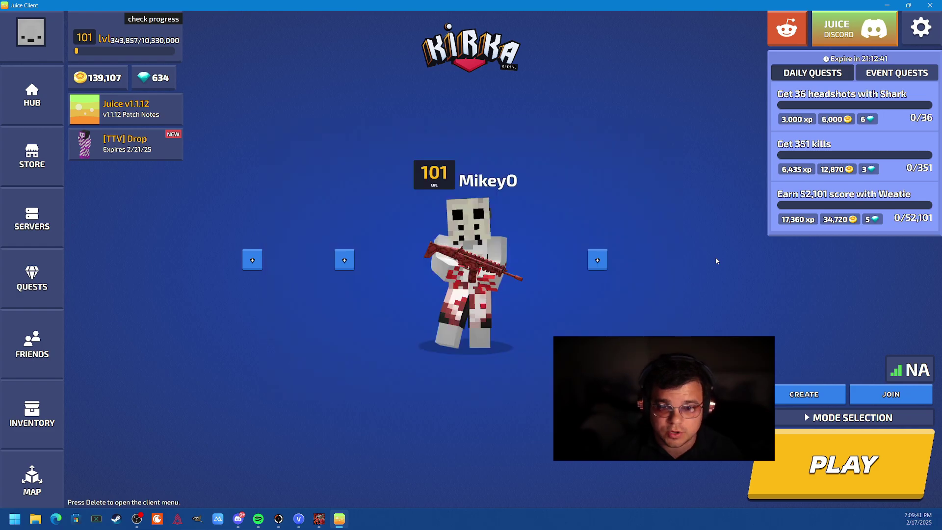
{"action": "left_click", "coordinate": [32, 409]}
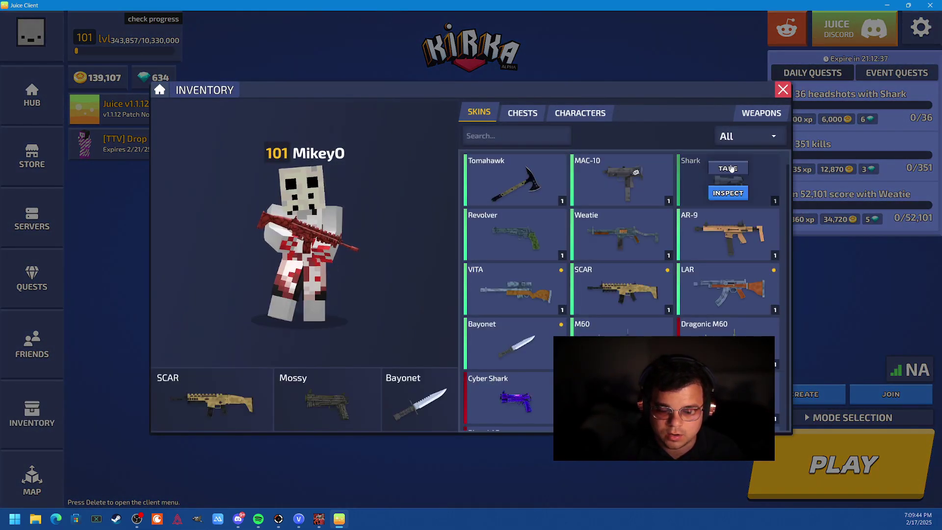
{"action": "left_click", "coordinate": [782, 90]}
{"action": "key", "text": "F5"}
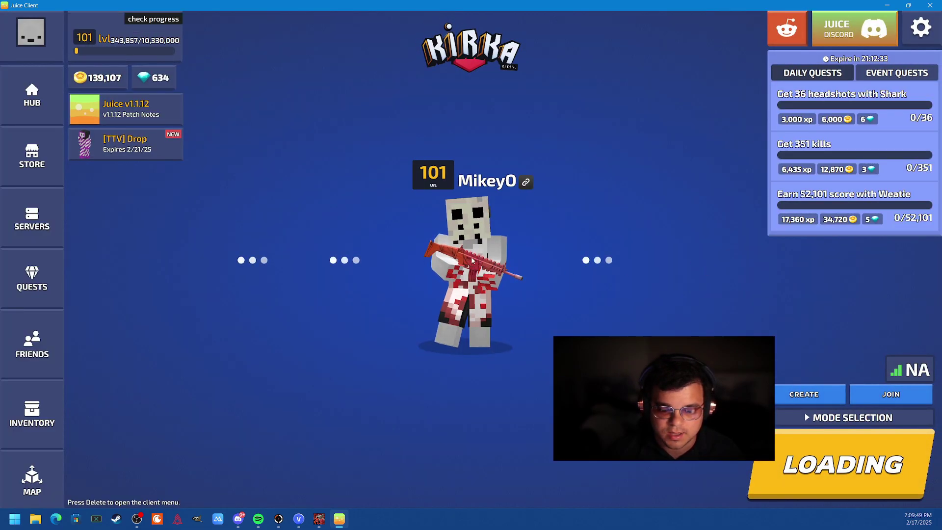
- Inspect and rotate the SCAR in the Inventory to verify the red-lined skin, then return to the lobby
{"action": "left_click", "coordinate": [40, 420]}
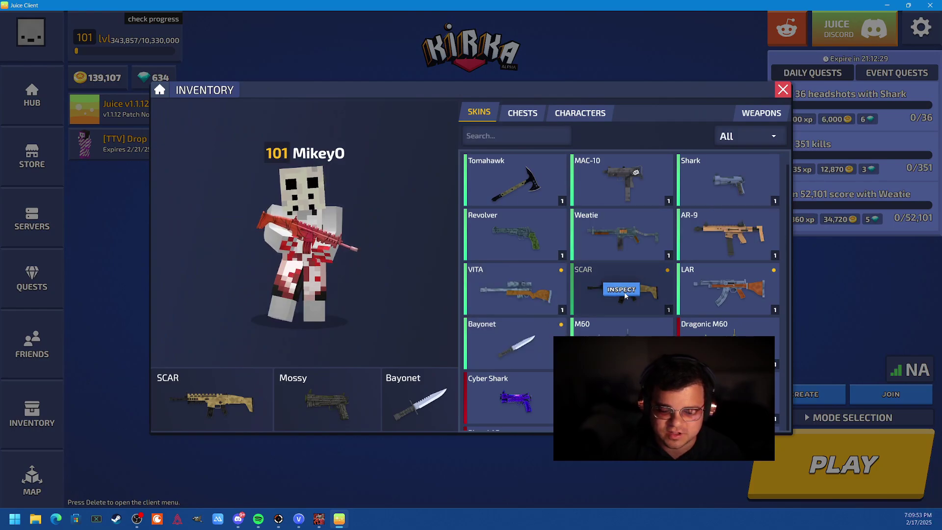
{"action": "left_click", "coordinate": [627, 290]}
{"action": "mouse_move", "coordinate": [552, 264]}
{"action": "left_mouse_down"}
{"action": "mouse_move", "coordinate": [411, 278]}
{"action": "mouse_move", "coordinate": [622, 270]}
{"action": "mouse_move", "coordinate": [349, 285]}
{"action": "mouse_move", "coordinate": [550, 267]}
{"action": "left_mouse_up"}
{"action": "left_click", "coordinate": [662, 106]}
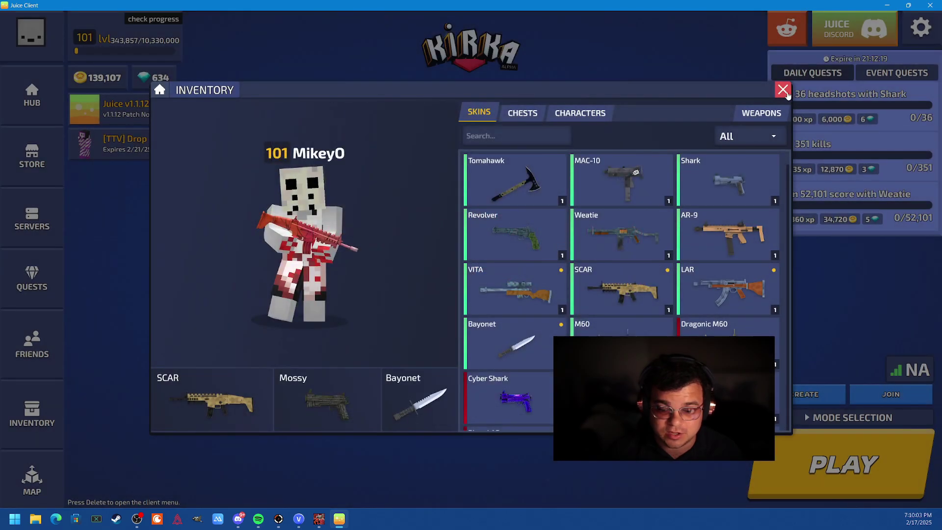
{"action": "left_click", "coordinate": [782, 90]}
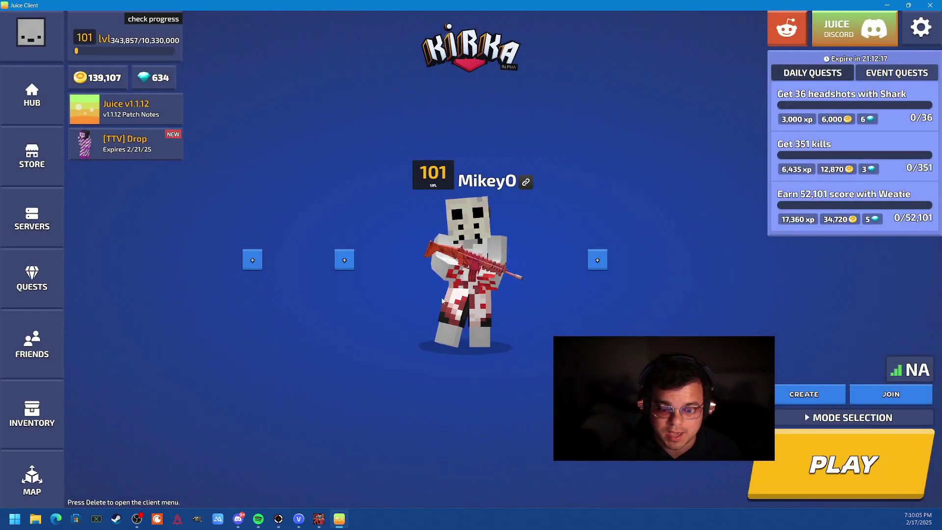